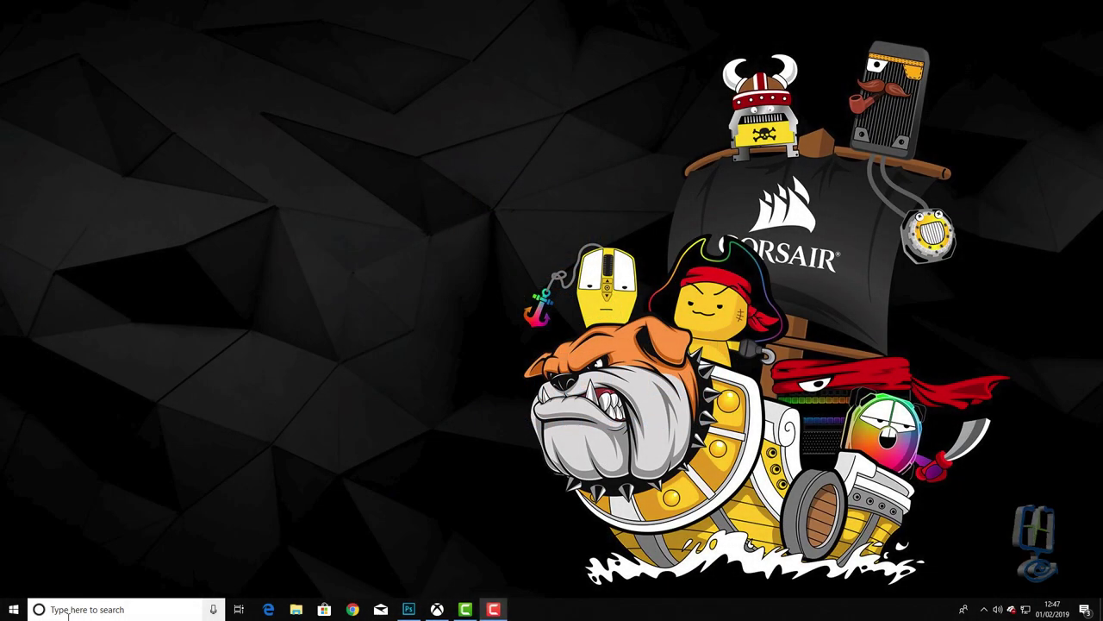
Search the Start menu for 'paint' and launch Paint 3D from the results.
{"action": "left_click", "coordinate": [68, 612]}
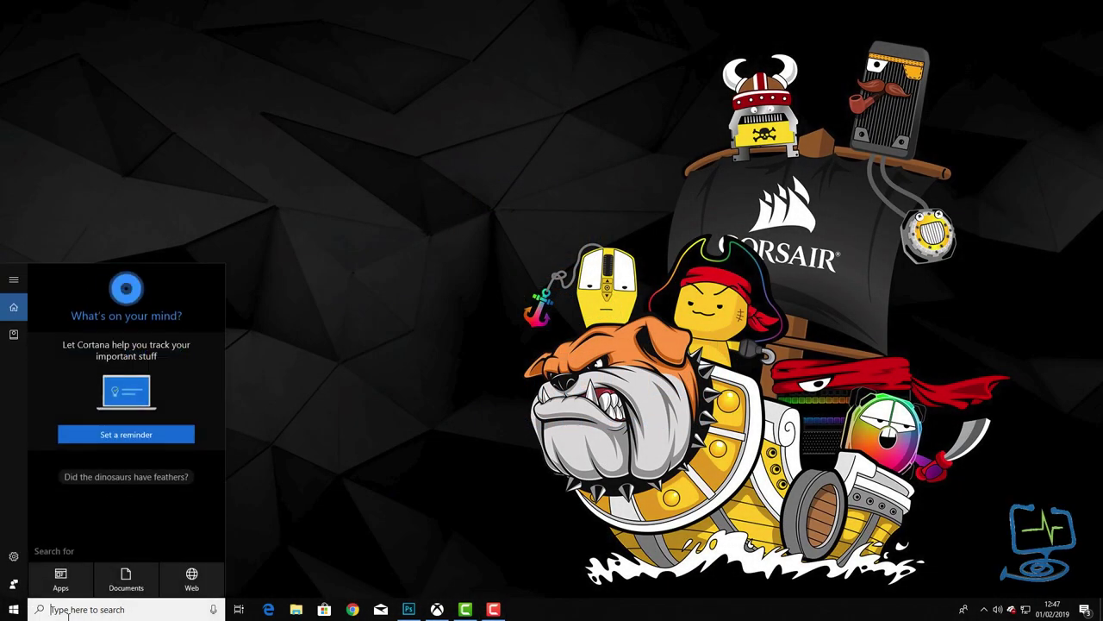
{"action": "type", "text": "pa"}
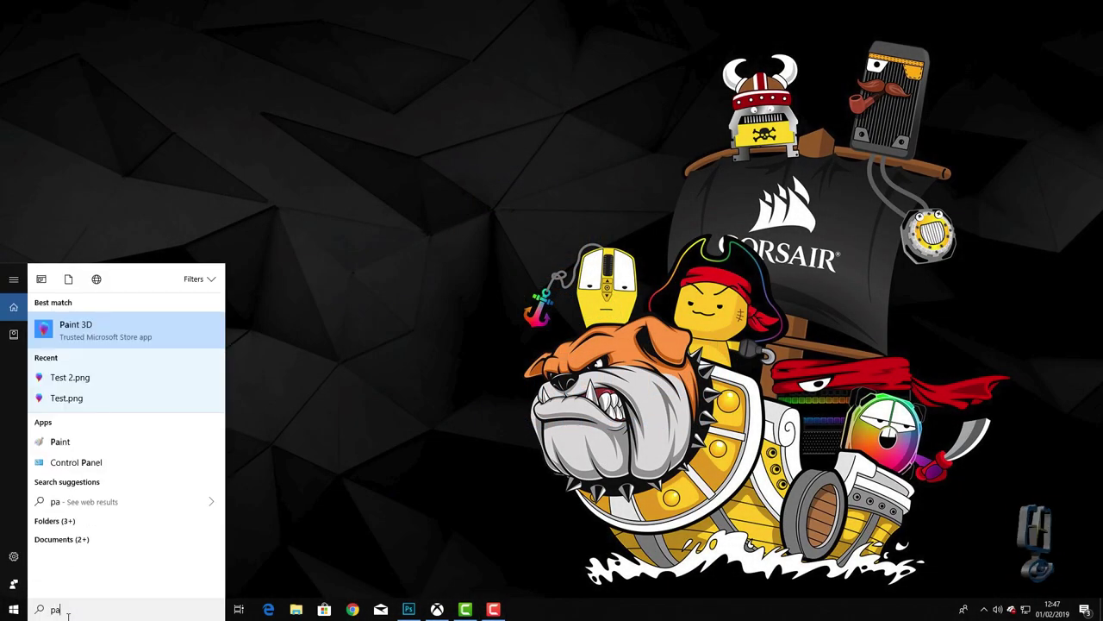
{"action": "type", "text": "int 3d"}
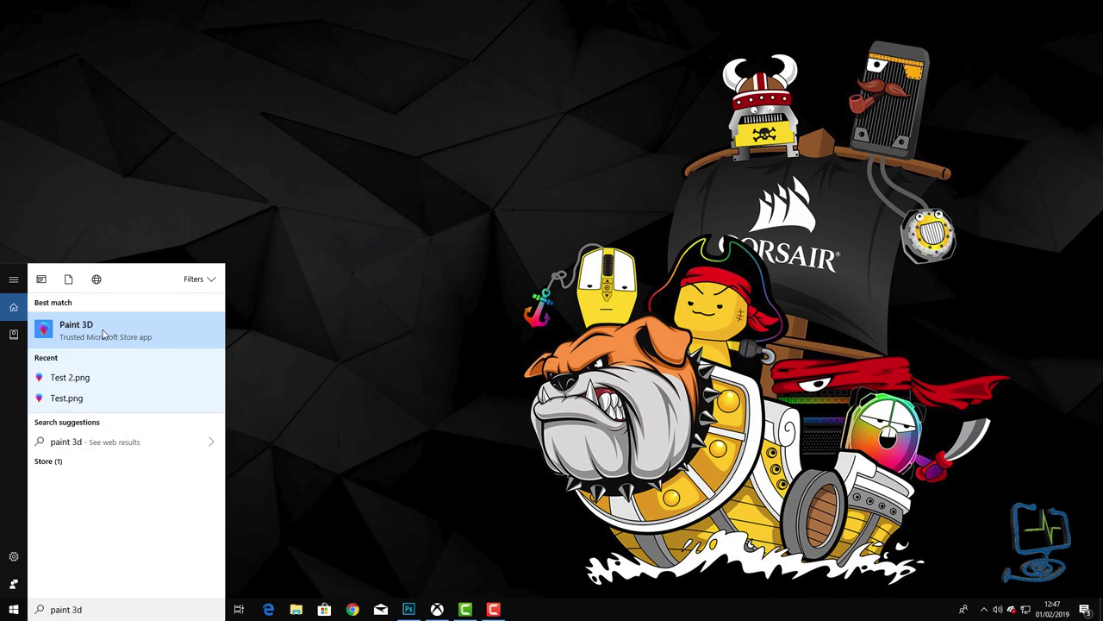
{"action": "key", "text": "BackSpace"}
{"action": "key", "text": "BackSpace"}
{"action": "key", "text": "BackSpace"}
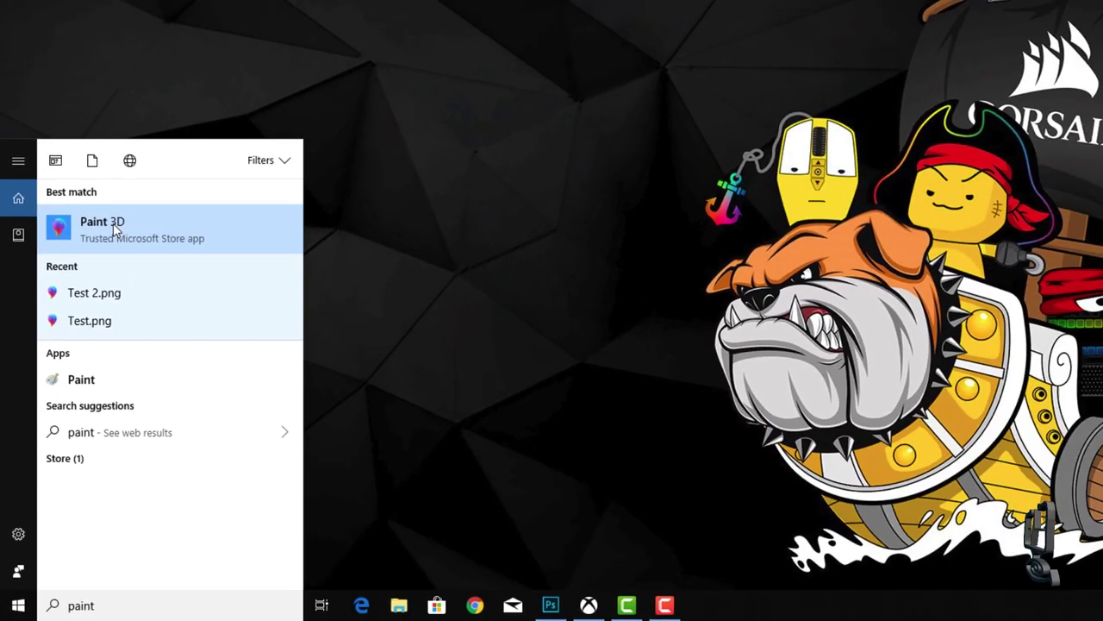
{"action": "left_click", "coordinate": [137, 93]}
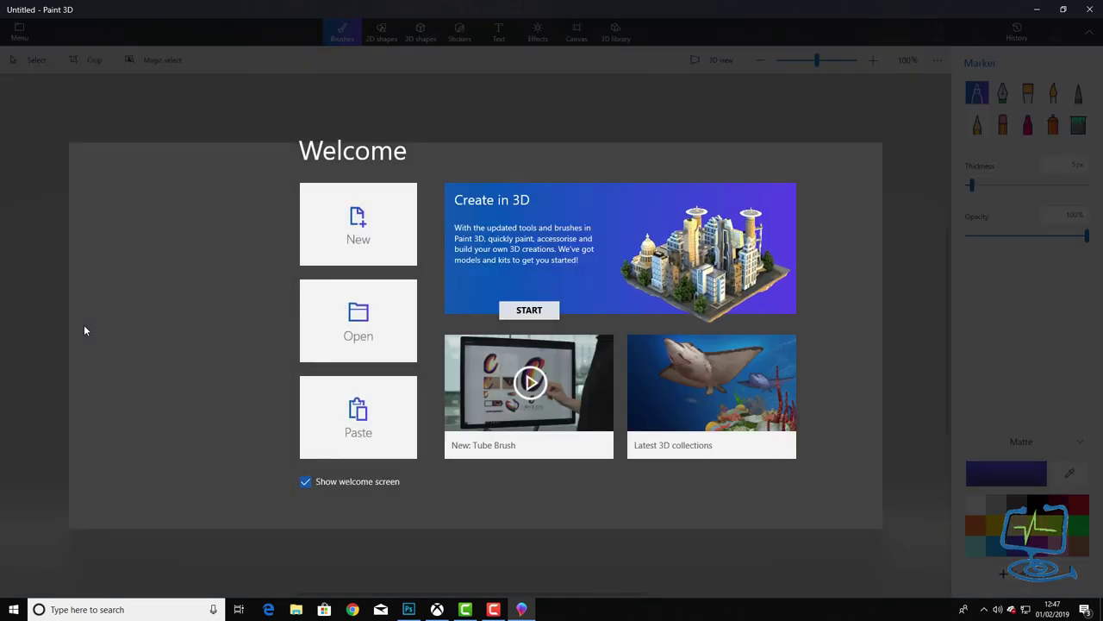
Start a new blank canvas from the Paint 3D Welcome screen.
{"action": "left_click", "coordinate": [352, 253]}
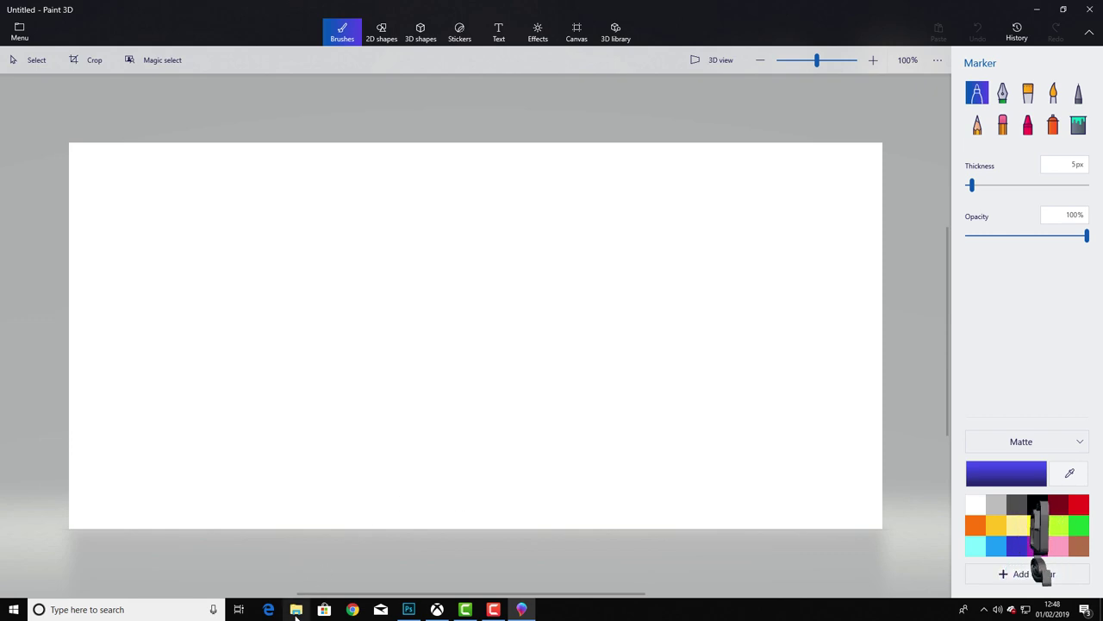
Drag Wallpaper-v22-1920x1080.jpg from Pictures > General onto the Paint 3D canvas.
{"action": "left_click", "coordinate": [296, 612]}
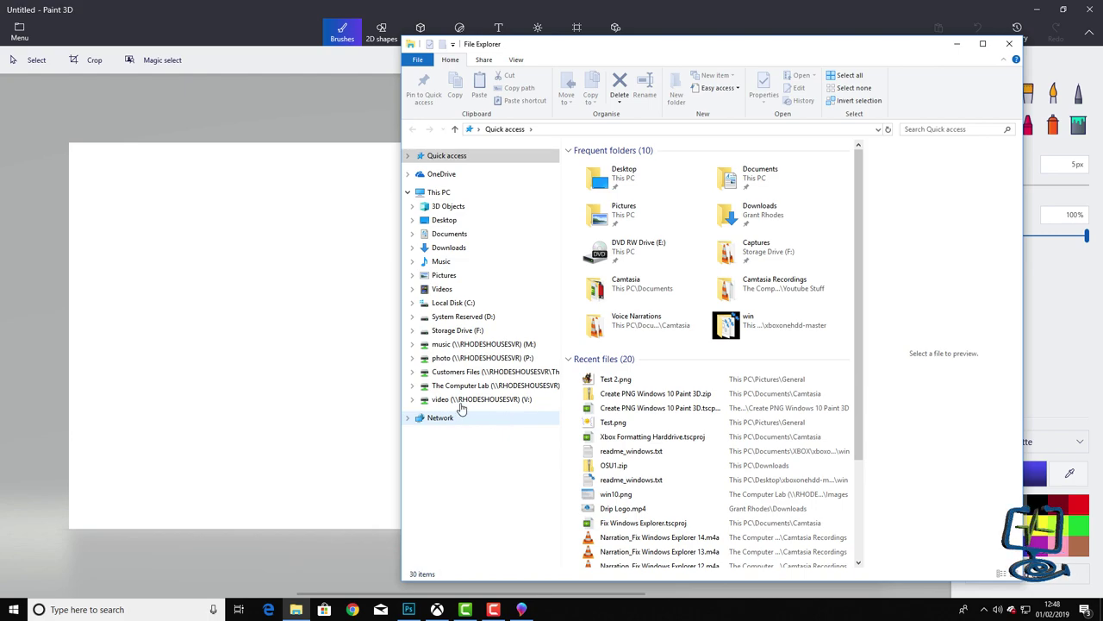
{"action": "left_click", "coordinate": [444, 274]}
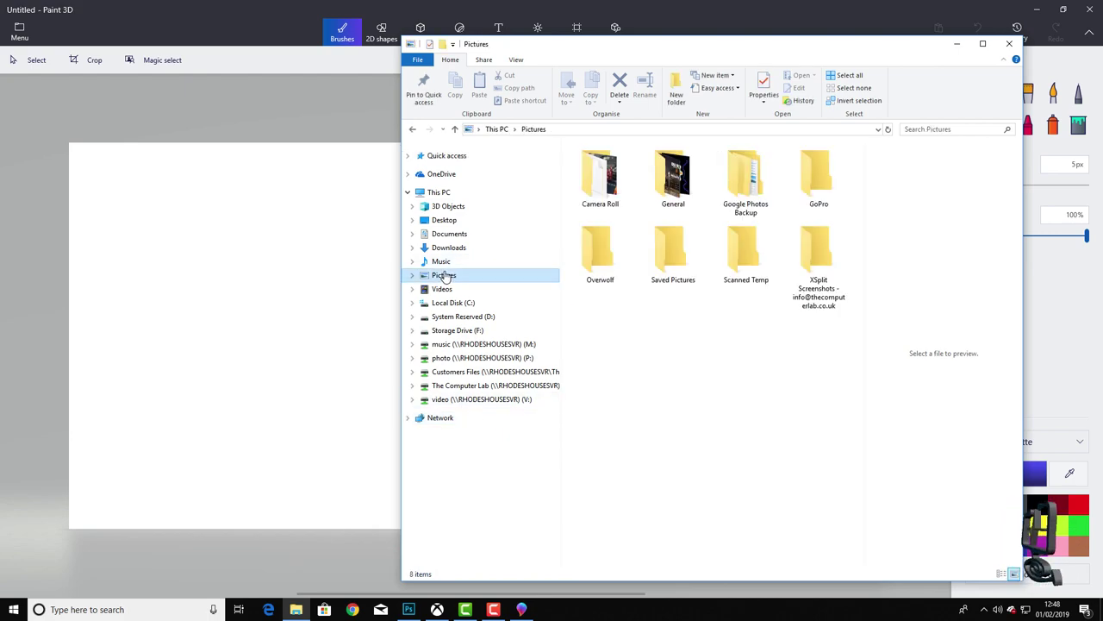
{"action": "double_click", "coordinate": [681, 181]}
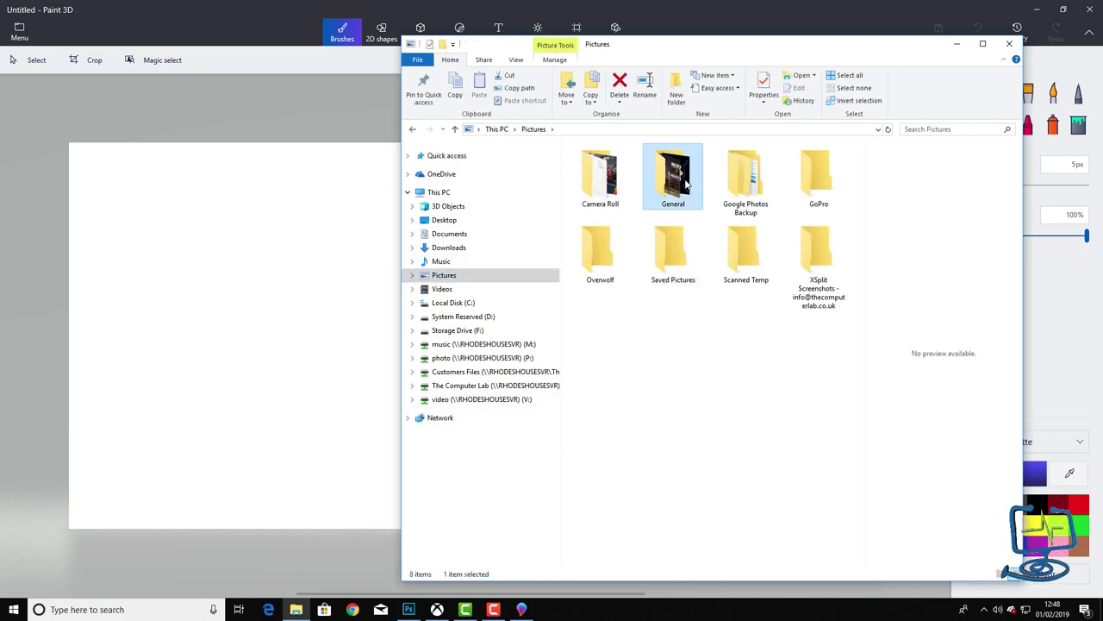
{"action": "left_click", "coordinate": [797, 360]}
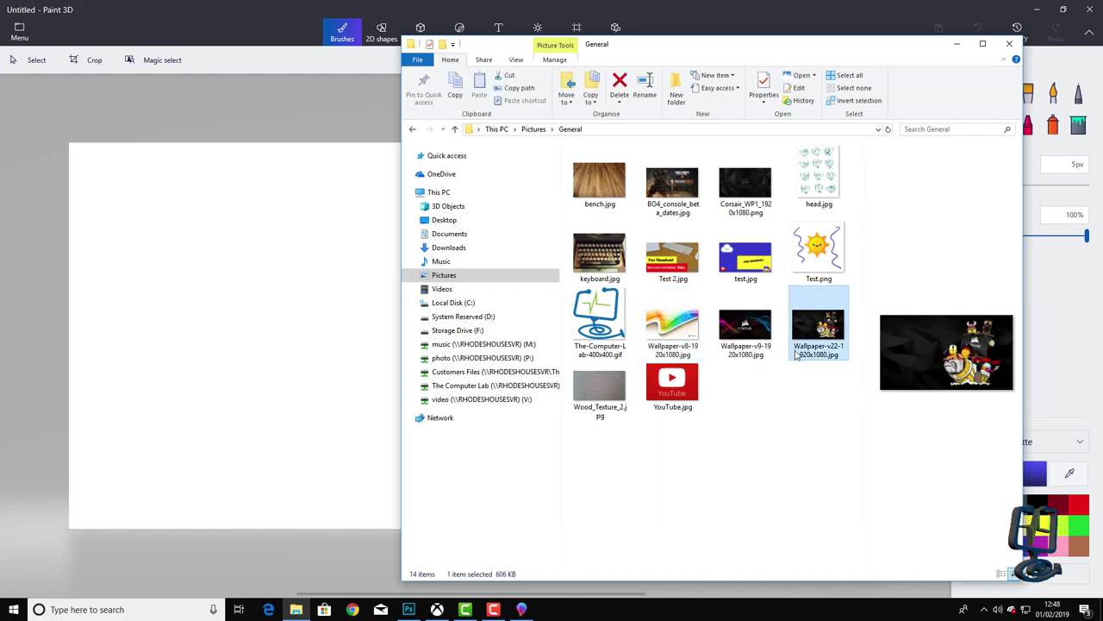
{"action": "mouse_move", "coordinate": [828, 327]}
{"action": "left_mouse_down"}
{"action": "mouse_move", "coordinate": [377, 313]}
{"action": "mouse_move", "coordinate": [258, 296]}
{"action": "mouse_move", "coordinate": [263, 306]}
{"action": "left_mouse_up"}
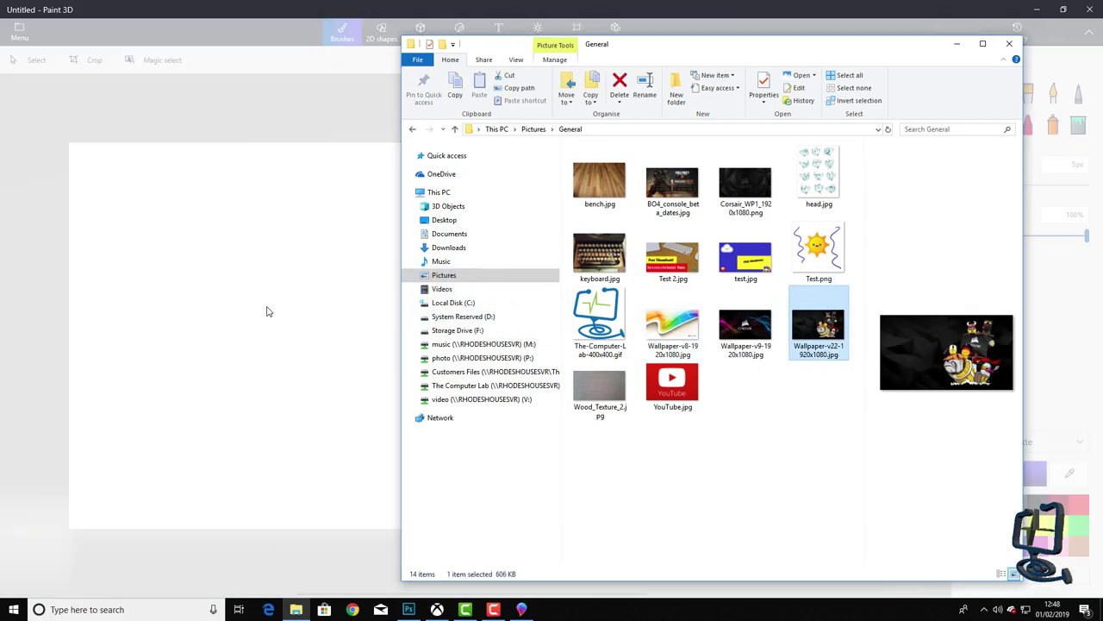
{"action": "key", "text": "Escape"}
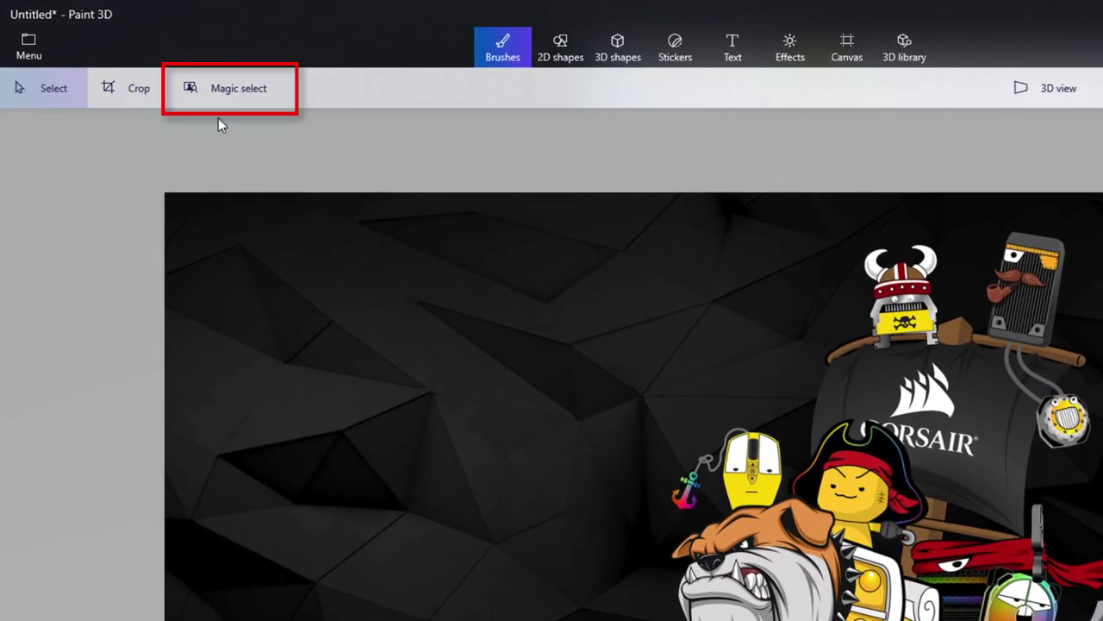
Start Magic select and pull the frame's left, right, bottom and top edges in around the pirate ship.
{"action": "left_click", "coordinate": [239, 97]}
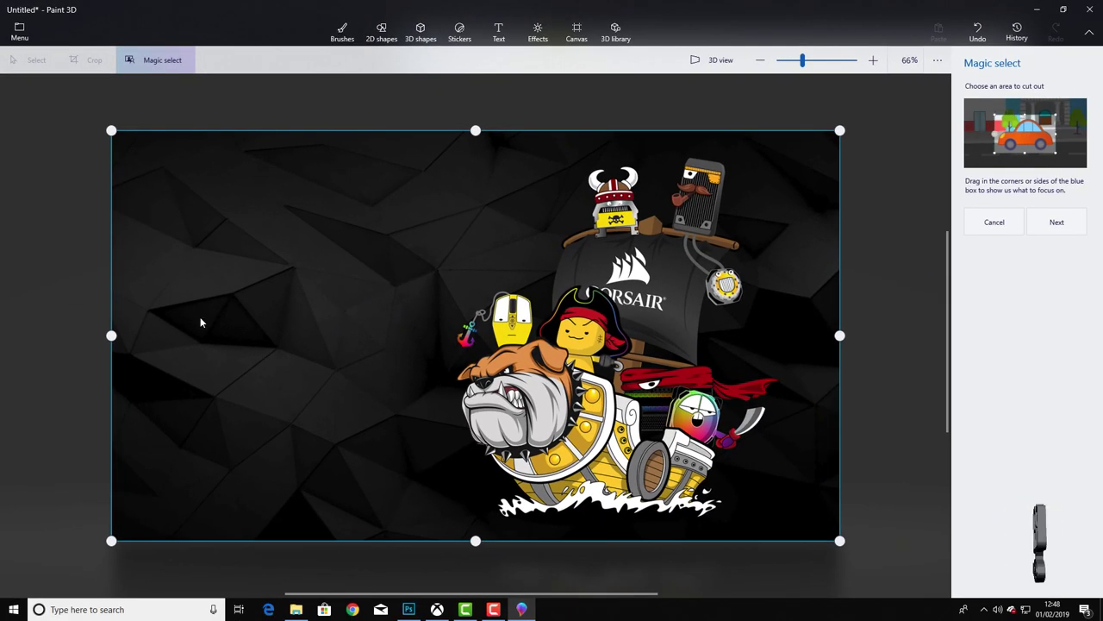
{"action": "left_click_drag", "start_coordinate": [118, 330], "coordinate": [450, 335]}
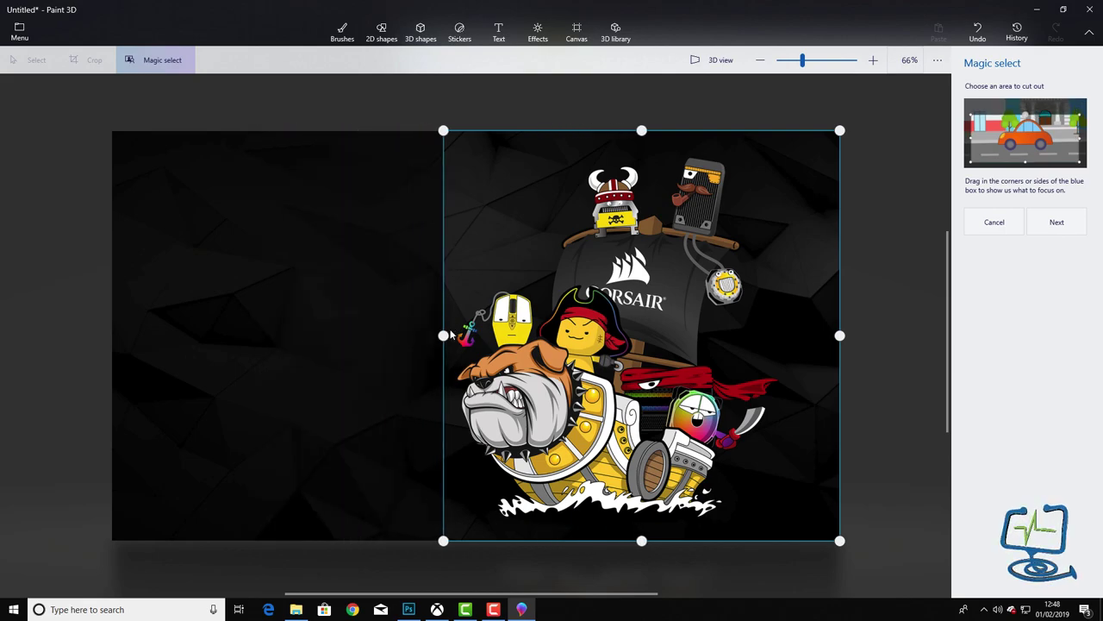
{"action": "left_click_drag", "start_coordinate": [840, 335], "coordinate": [792, 339]}
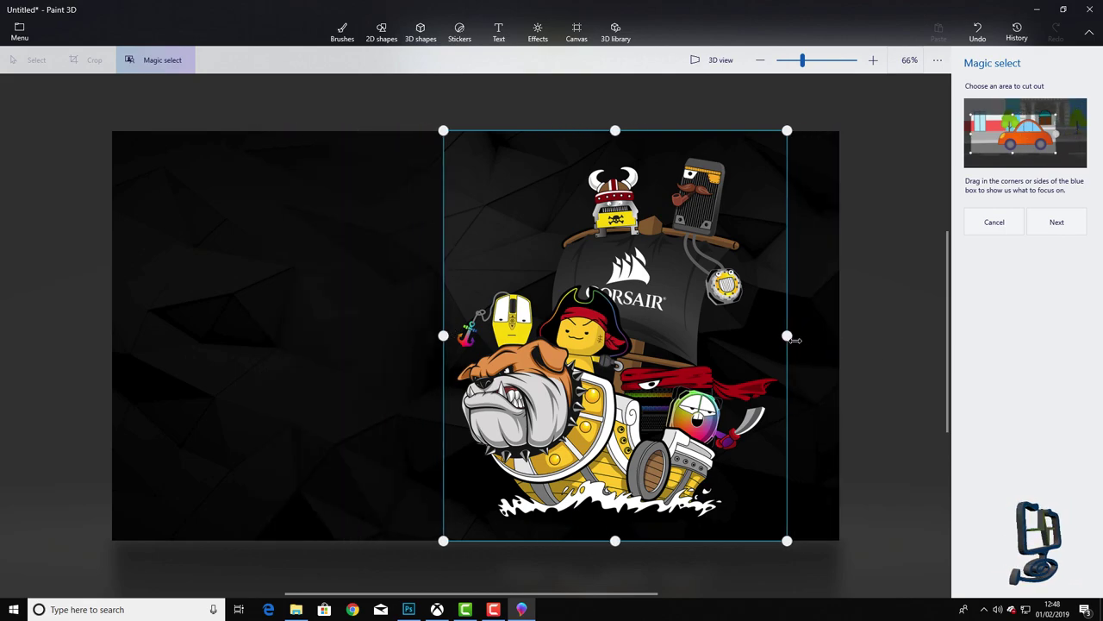
{"action": "left_click_drag", "start_coordinate": [614, 540], "coordinate": [614, 529]}
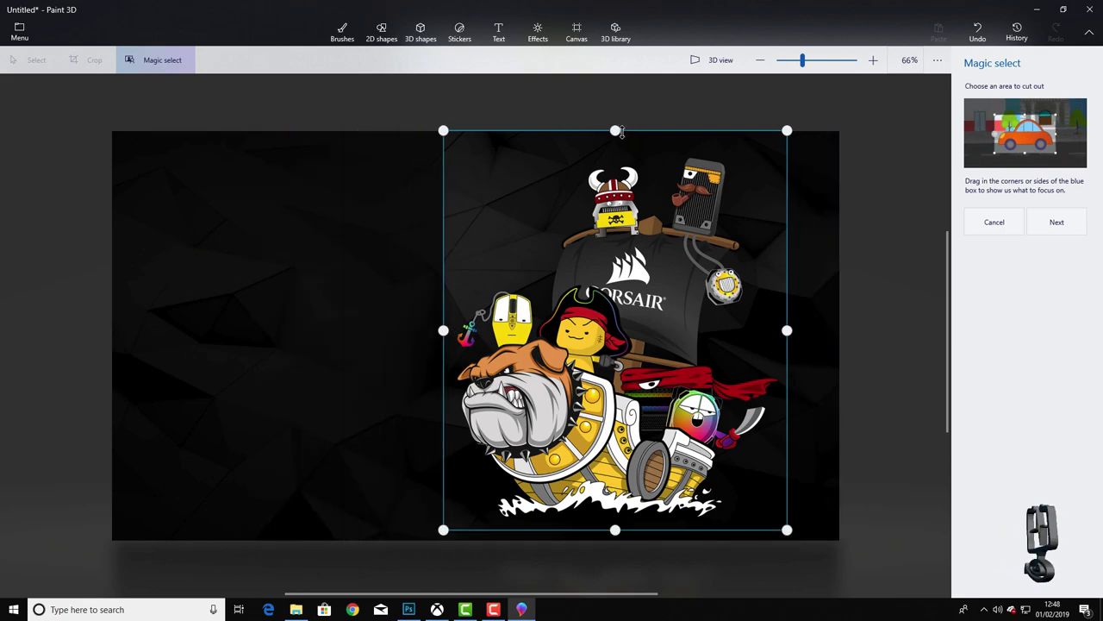
{"action": "left_click_drag", "start_coordinate": [617, 131], "coordinate": [617, 150]}
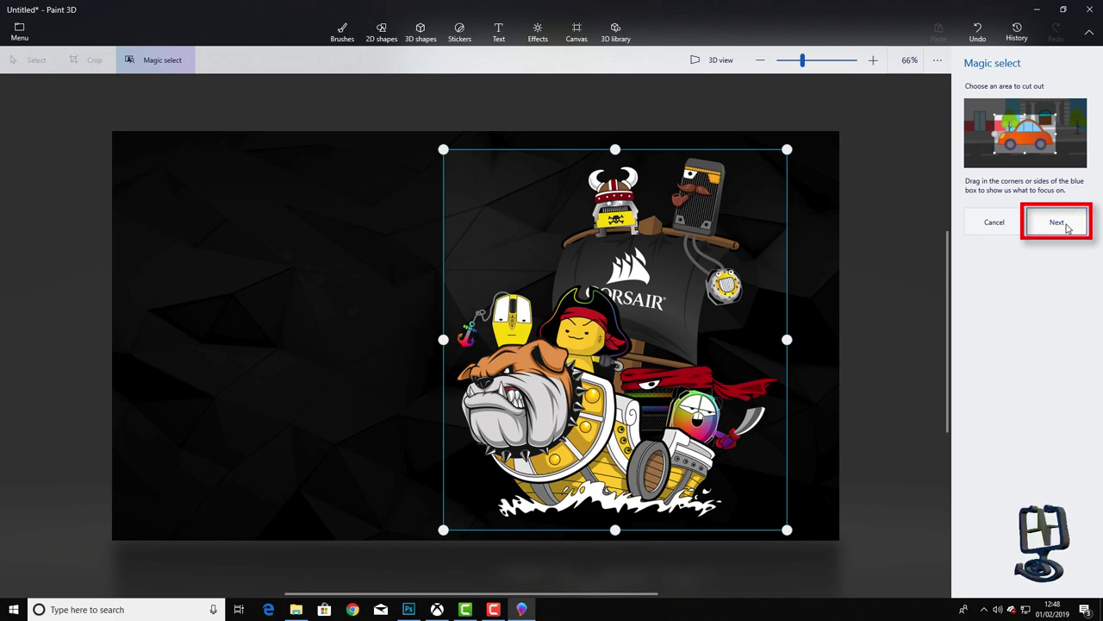
Refine the pirate ship cutout, adding the missed area beside the gauge to the selection.
{"action": "left_click", "coordinate": [1057, 222]}
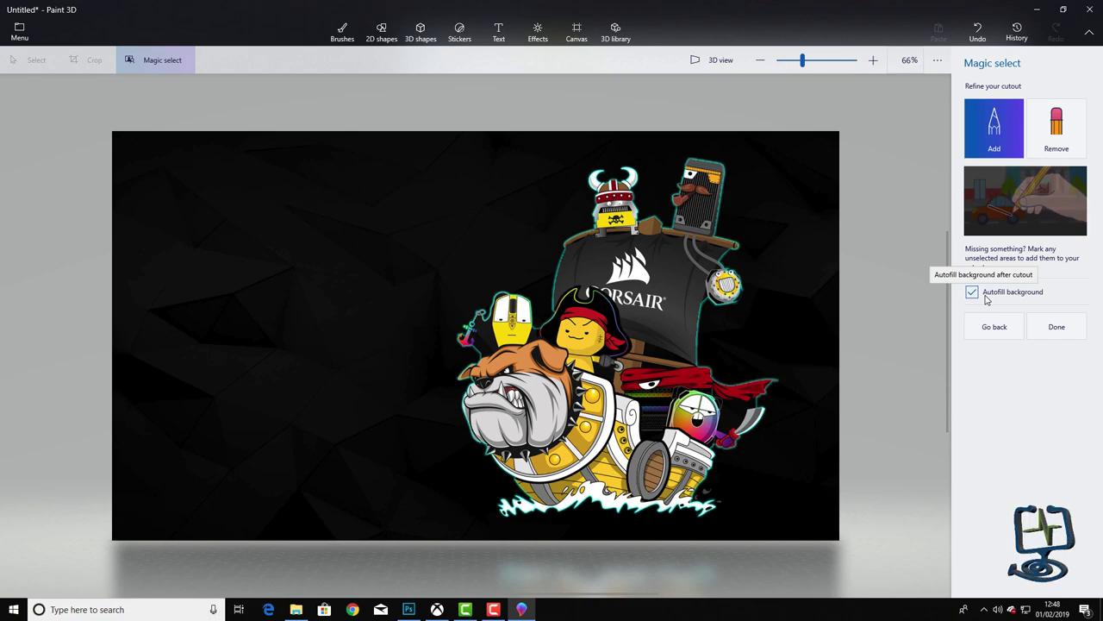
{"action": "scroll", "coordinate": [703, 361], "scroll_direction": "up", "scroll_amount": 3}
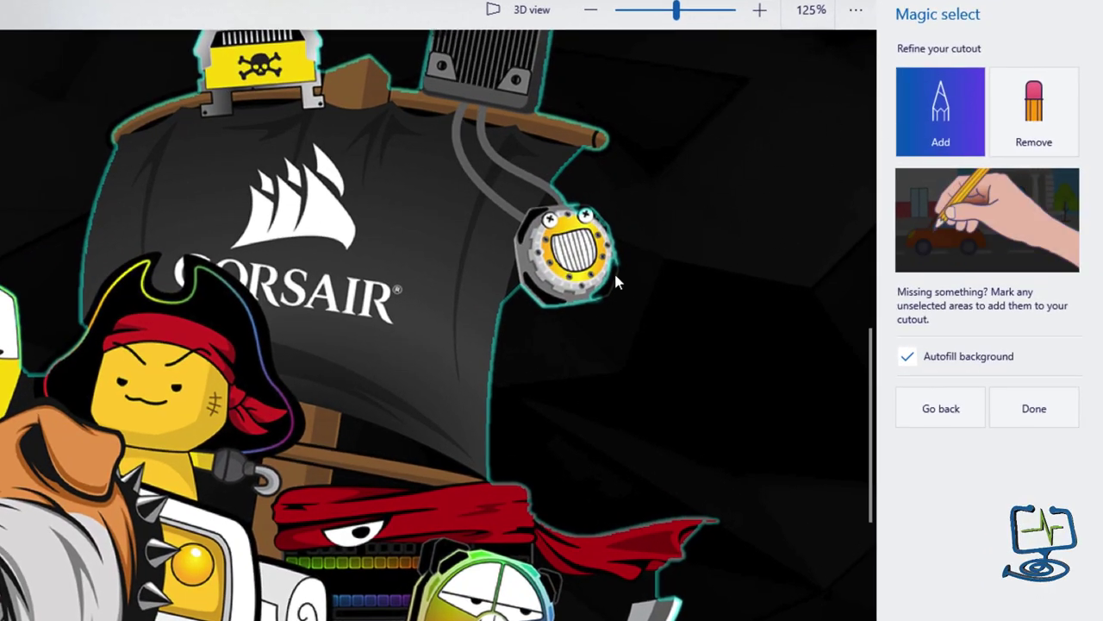
{"action": "left_click_drag", "start_coordinate": [616, 269], "coordinate": [608, 298]}
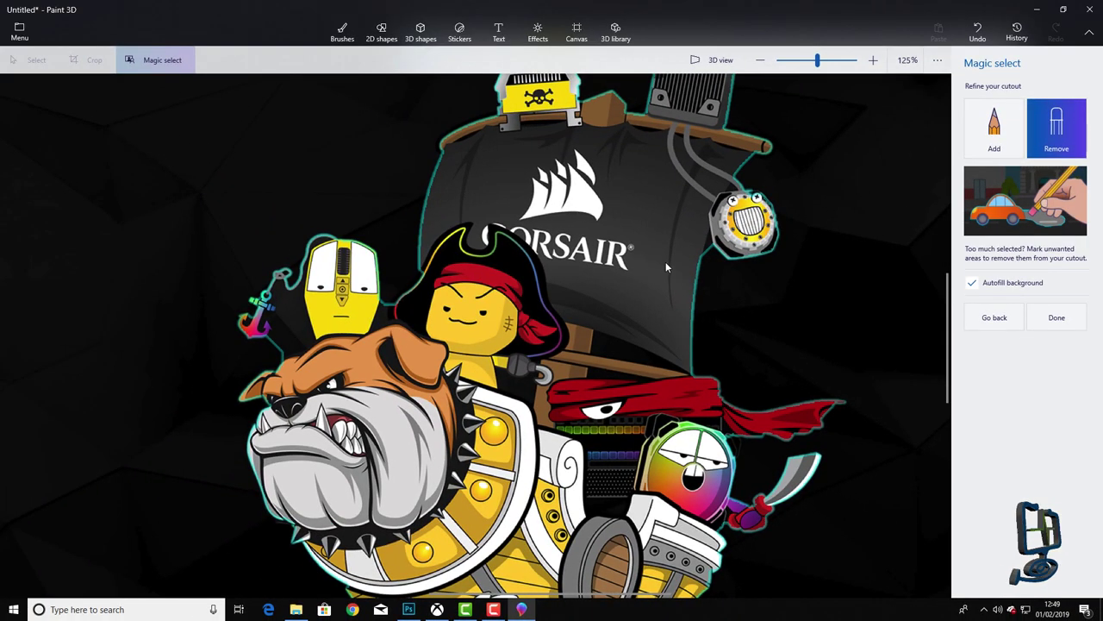
{"action": "left_click", "coordinate": [994, 127]}
{"action": "scroll", "coordinate": [799, 215], "scroll_direction": "down", "scroll_amount": 2}
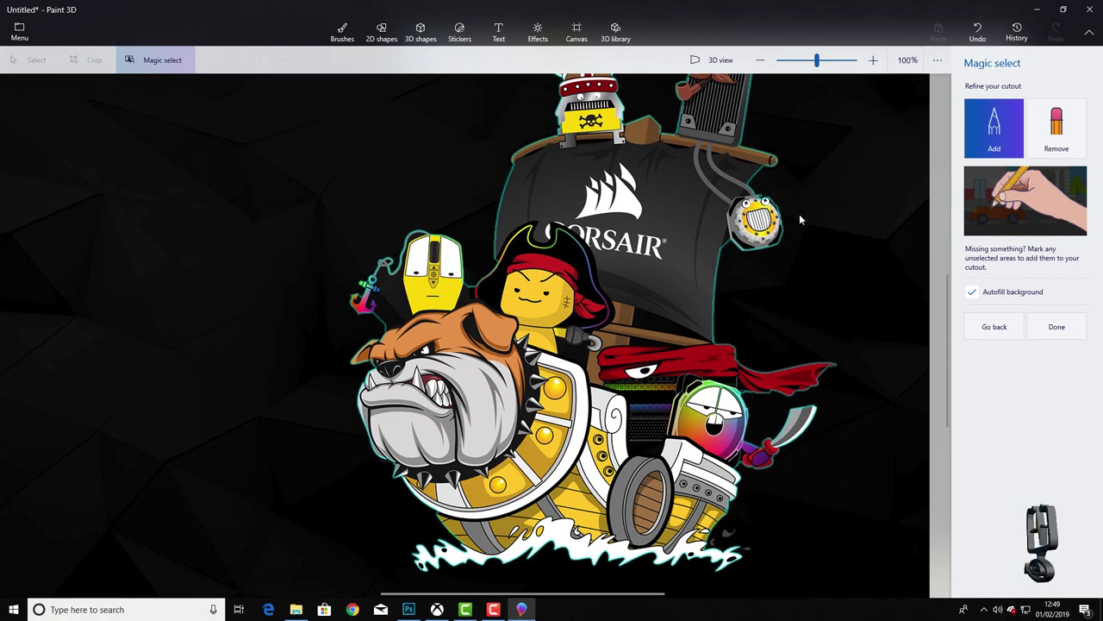
{"action": "scroll", "coordinate": [799, 216], "scroll_direction": "down", "scroll_amount": 1}
{"action": "scroll", "coordinate": [532, 491], "scroll_direction": "up", "scroll_amount": 1}
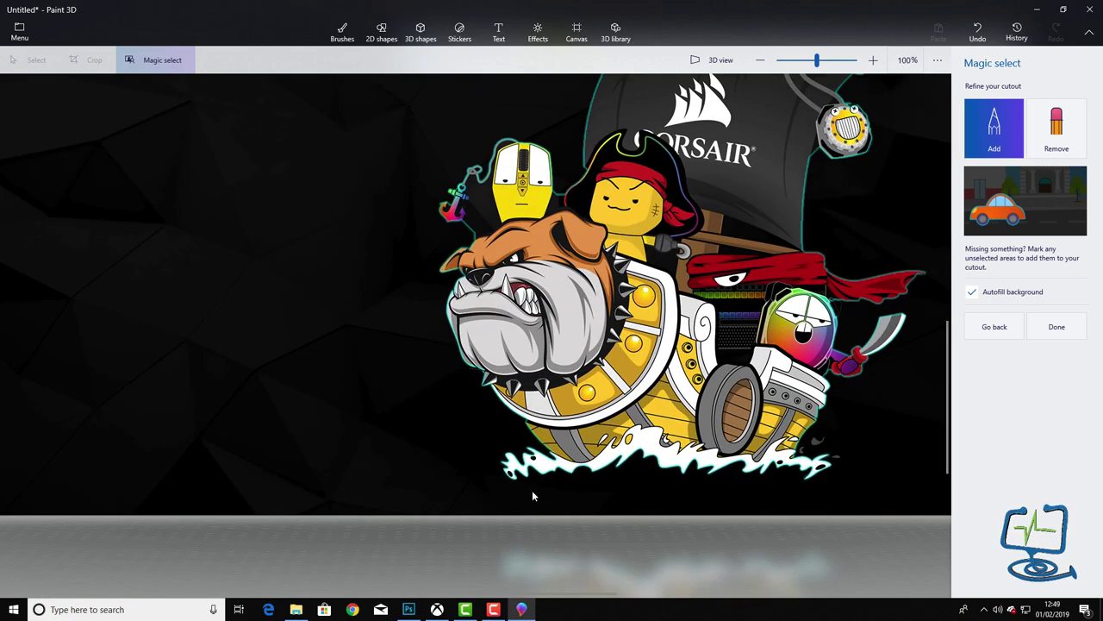
{"action": "scroll", "coordinate": [532, 491], "scroll_direction": "up", "scroll_amount": 1}
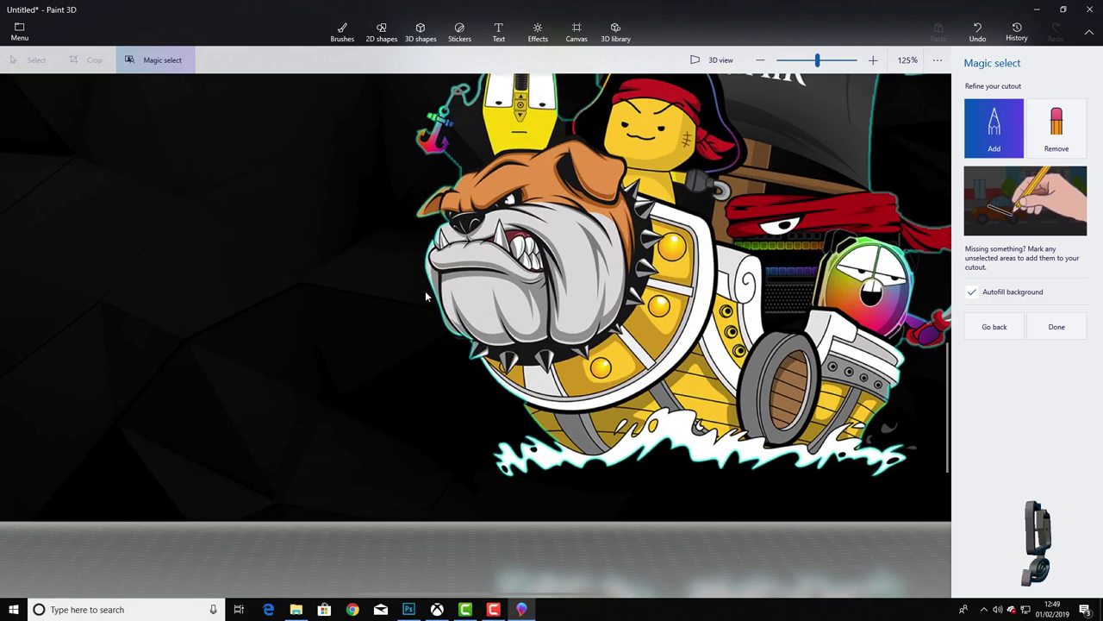
{"action": "scroll", "coordinate": [426, 298], "scroll_direction": "down", "scroll_amount": 3}
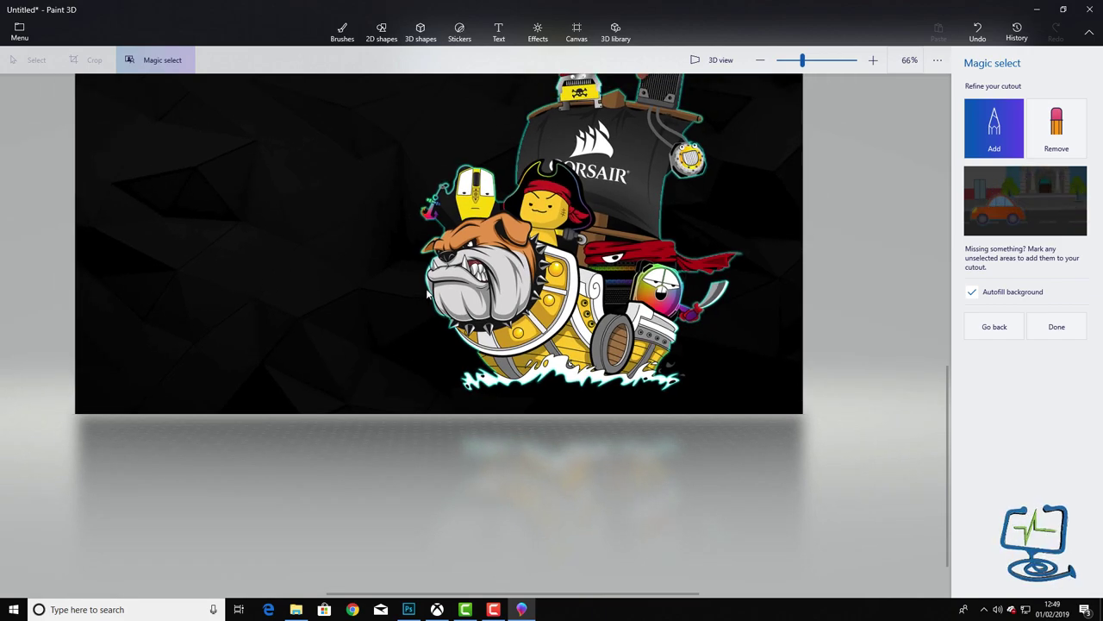
Finish the cutout as a separate pirate ship object and deselect it.
{"action": "left_click", "coordinate": [1057, 328]}
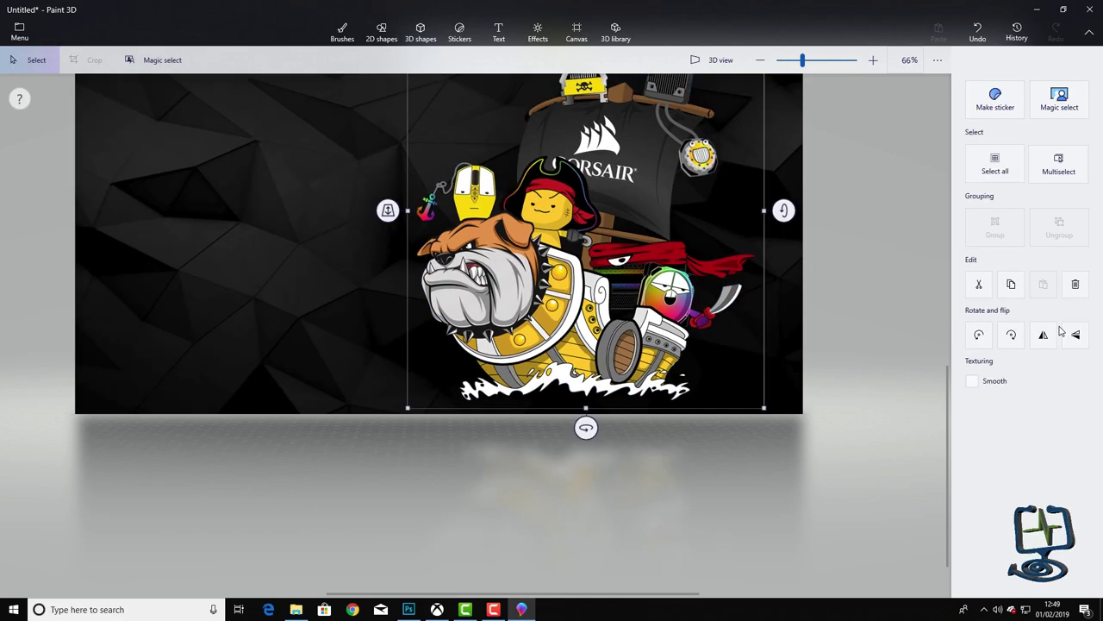
{"action": "left_click", "coordinate": [304, 309]}
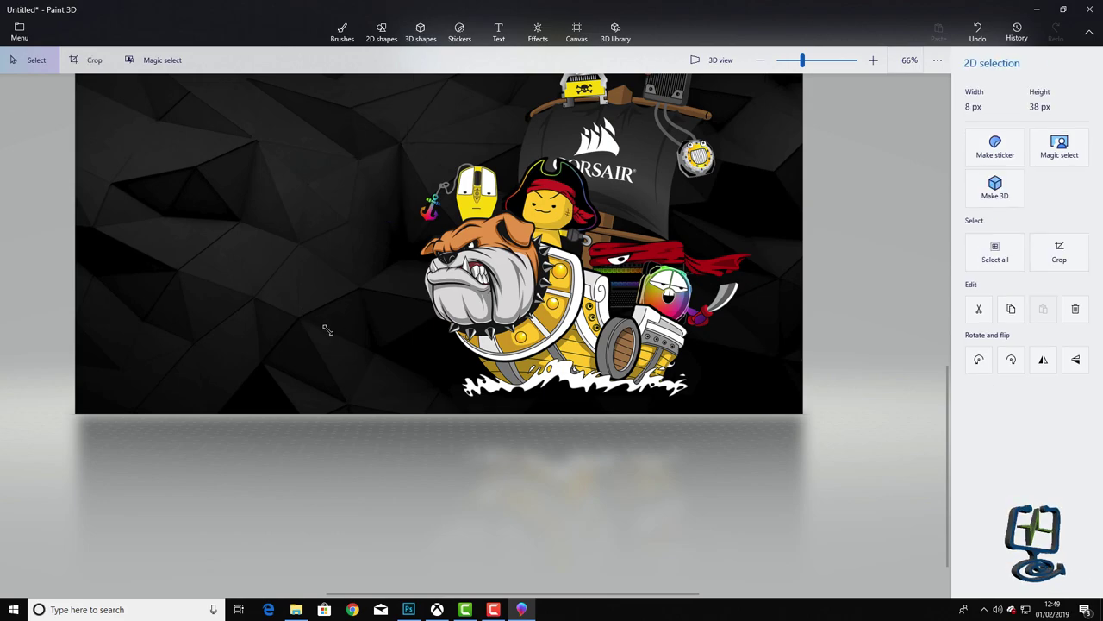
{"action": "key", "text": "b"}
{"action": "scroll", "coordinate": [856, 470], "scroll_direction": "down", "scroll_amount": 5}
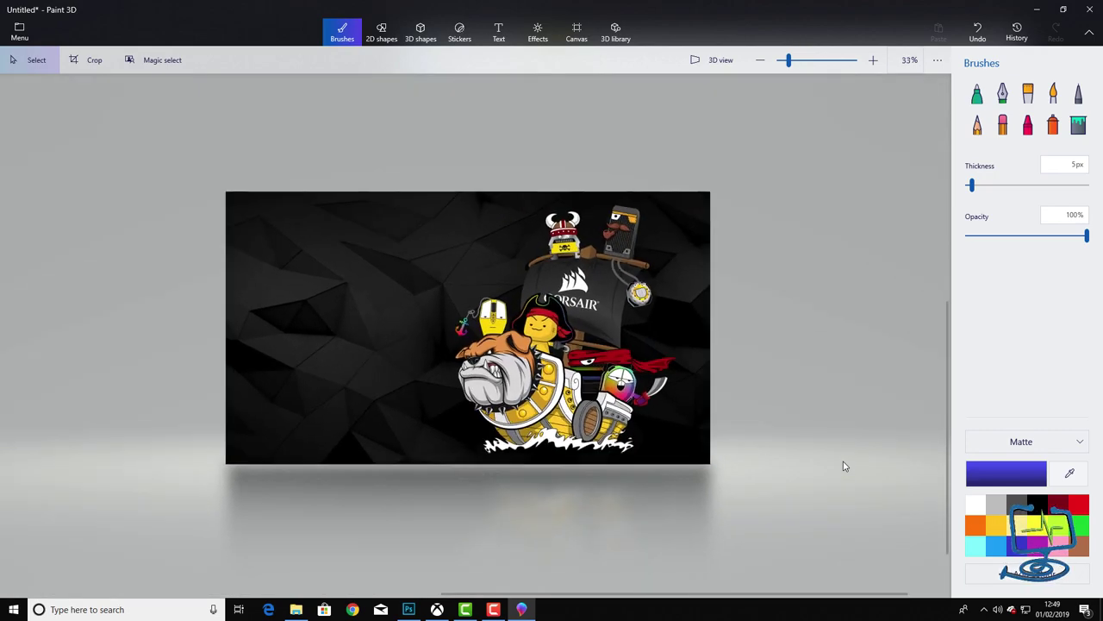
{"action": "left_click_drag", "start_coordinate": [731, 357], "coordinate": [764, 374]}
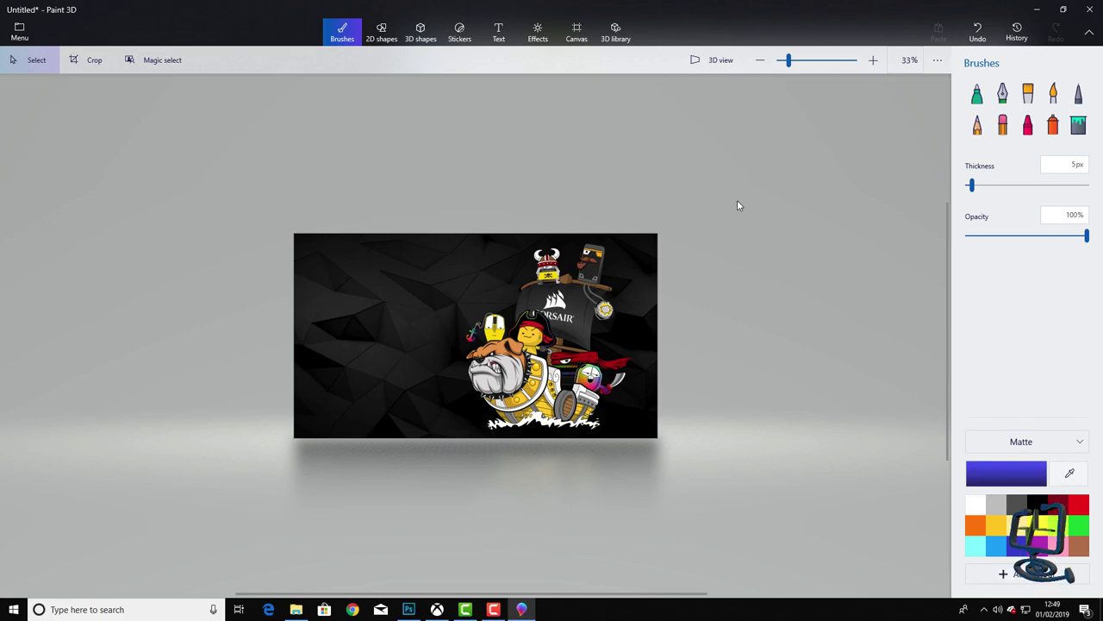
Zoom in and drag the pirate ship object clear of the dark background.
{"action": "left_click", "coordinate": [874, 62]}
{"action": "left_click", "coordinate": [876, 64]}
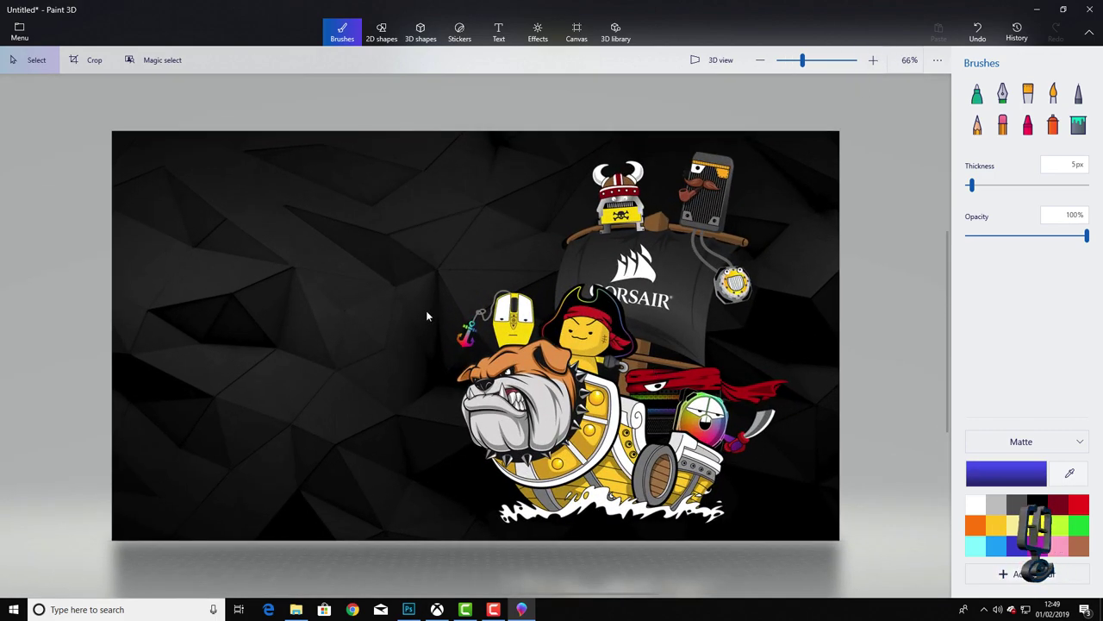
{"action": "left_click_drag", "start_coordinate": [598, 302], "coordinate": [148, 341]}
{"action": "scroll", "coordinate": [771, 313], "scroll_direction": "down", "scroll_amount": 2}
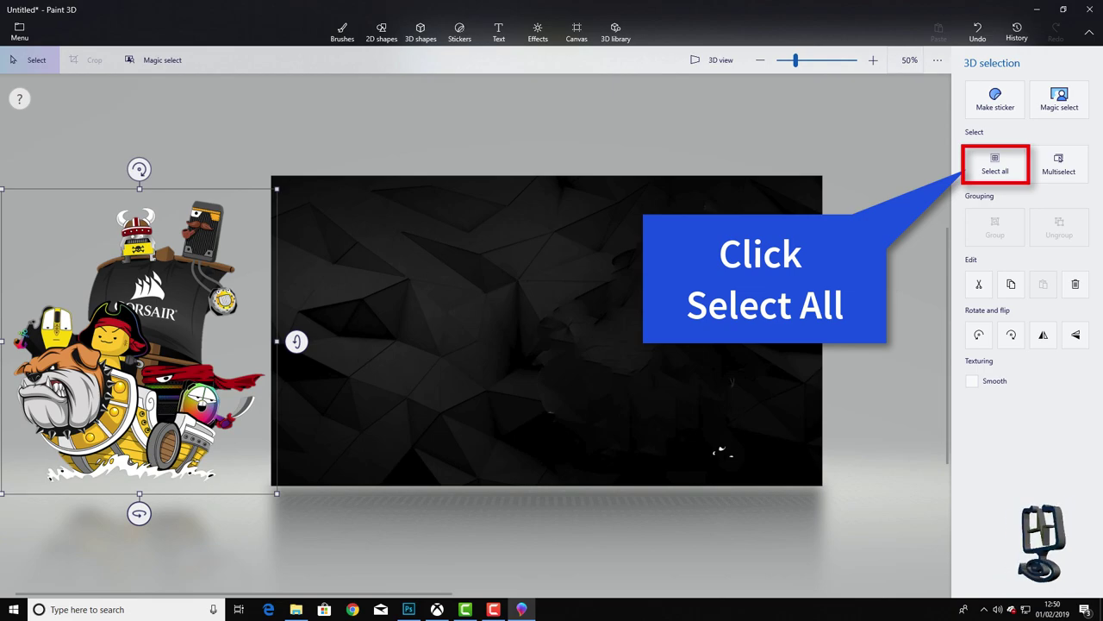
Select the whole dark polygon background and delete it.
{"action": "left_click", "coordinate": [998, 166]}
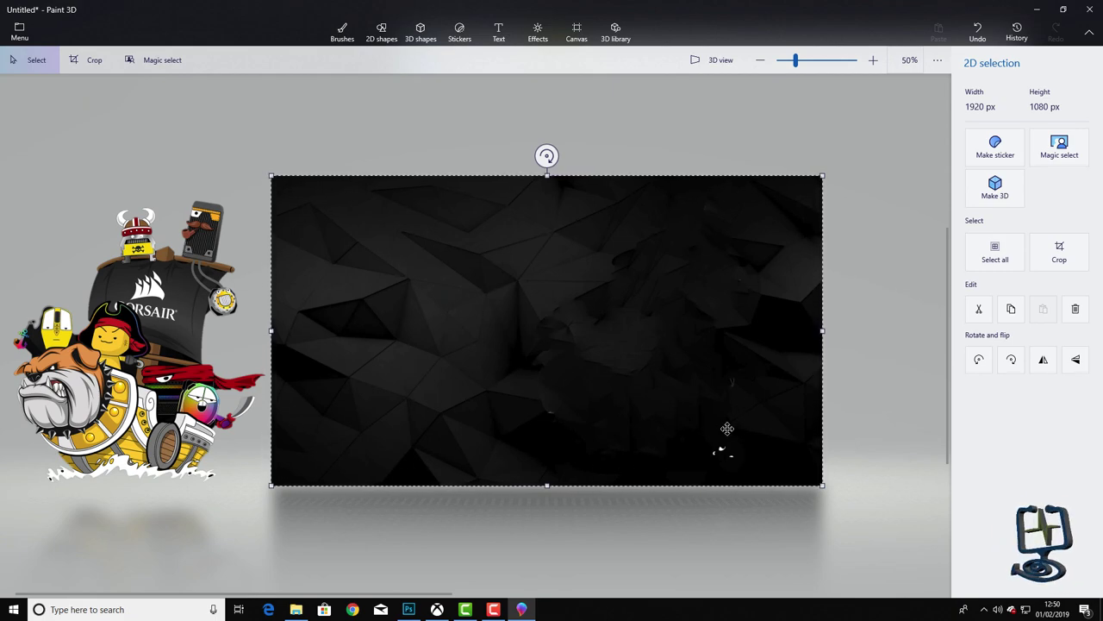
{"action": "right_click", "coordinate": [722, 391]}
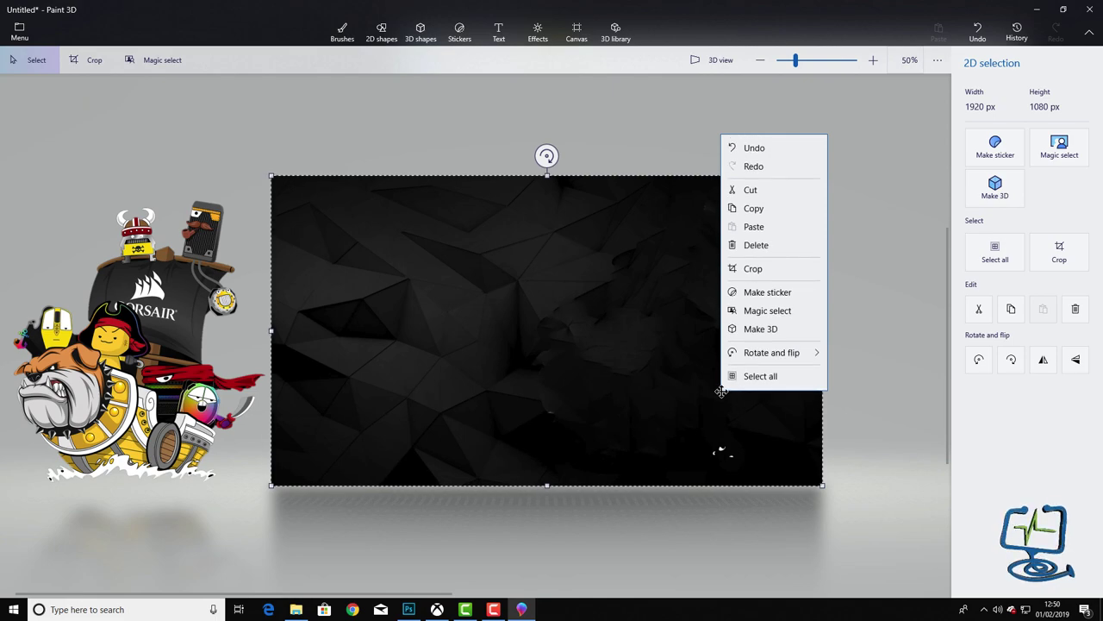
{"action": "left_click", "coordinate": [756, 246]}
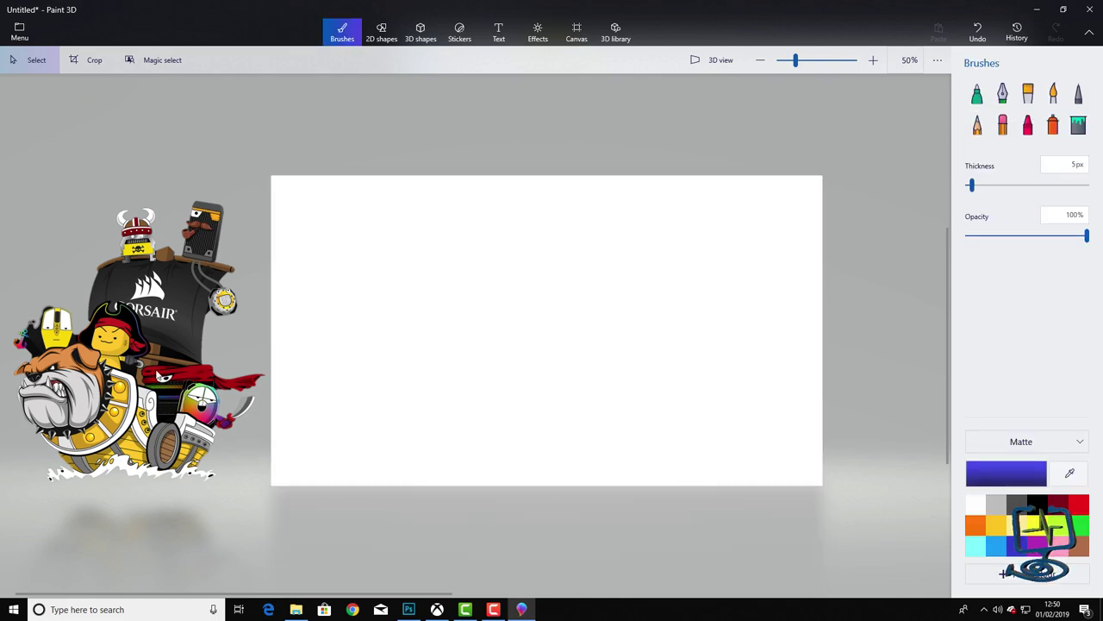
Drag the pirate ship to the centre of the white canvas and deselect it.
{"action": "left_click", "coordinate": [155, 353]}
{"action": "left_click_drag", "start_coordinate": [155, 352], "coordinate": [572, 352]}
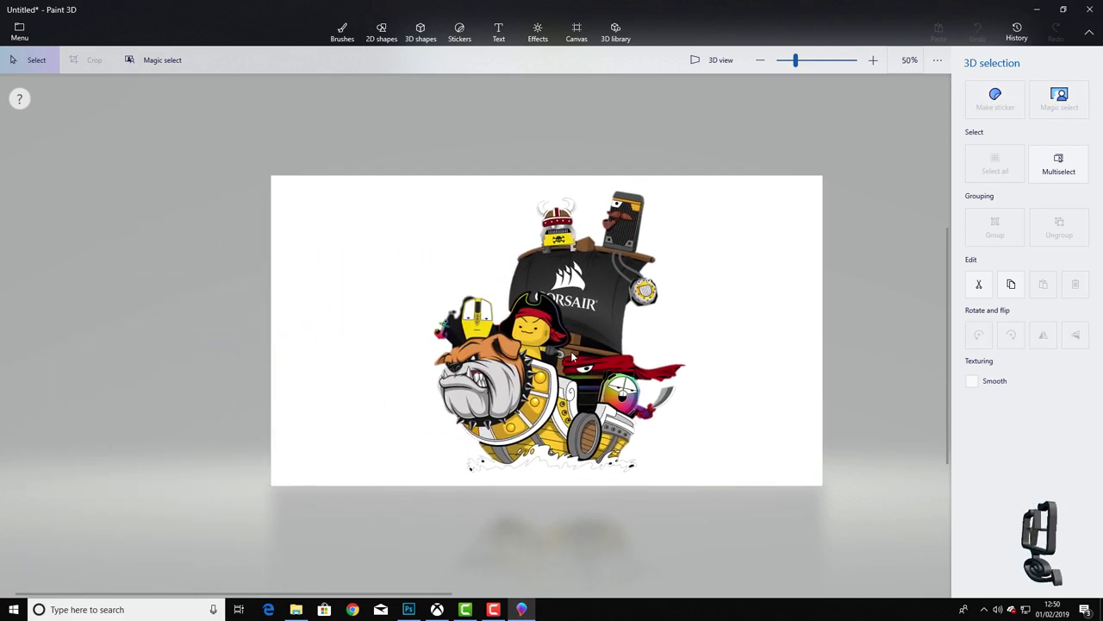
{"action": "left_click", "coordinate": [582, 161]}
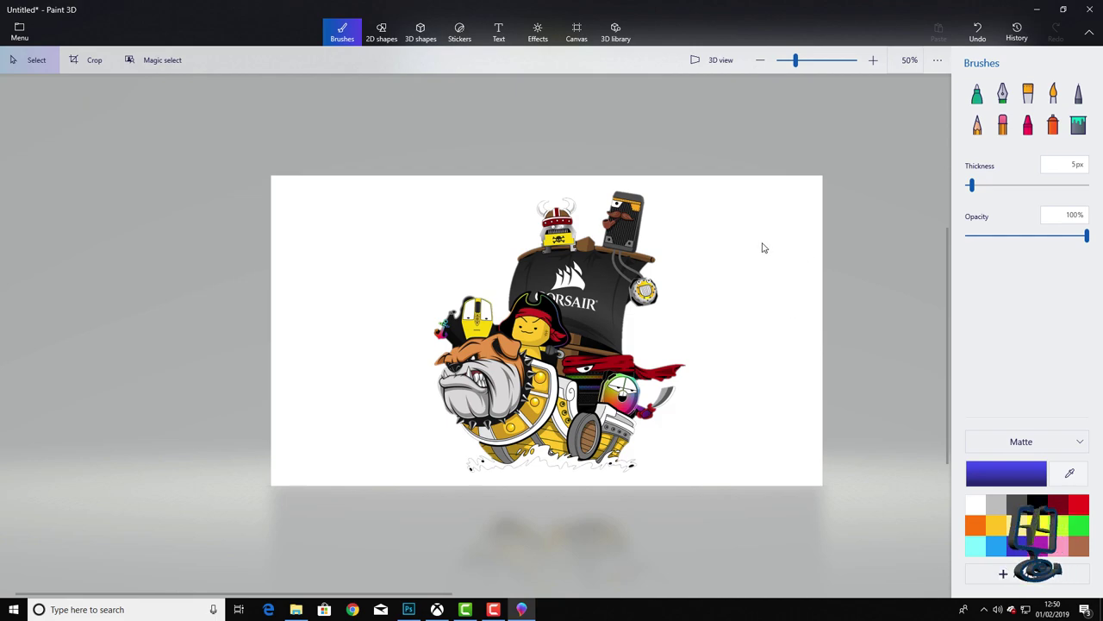
{"action": "left_click", "coordinate": [19, 32]}
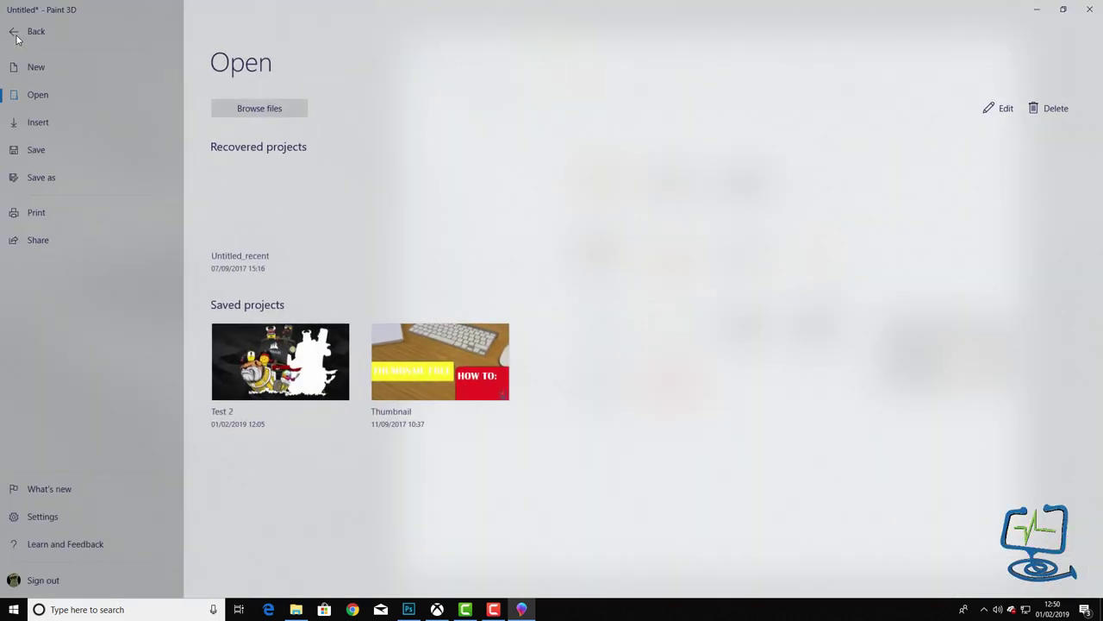
{"action": "left_click", "coordinate": [52, 180]}
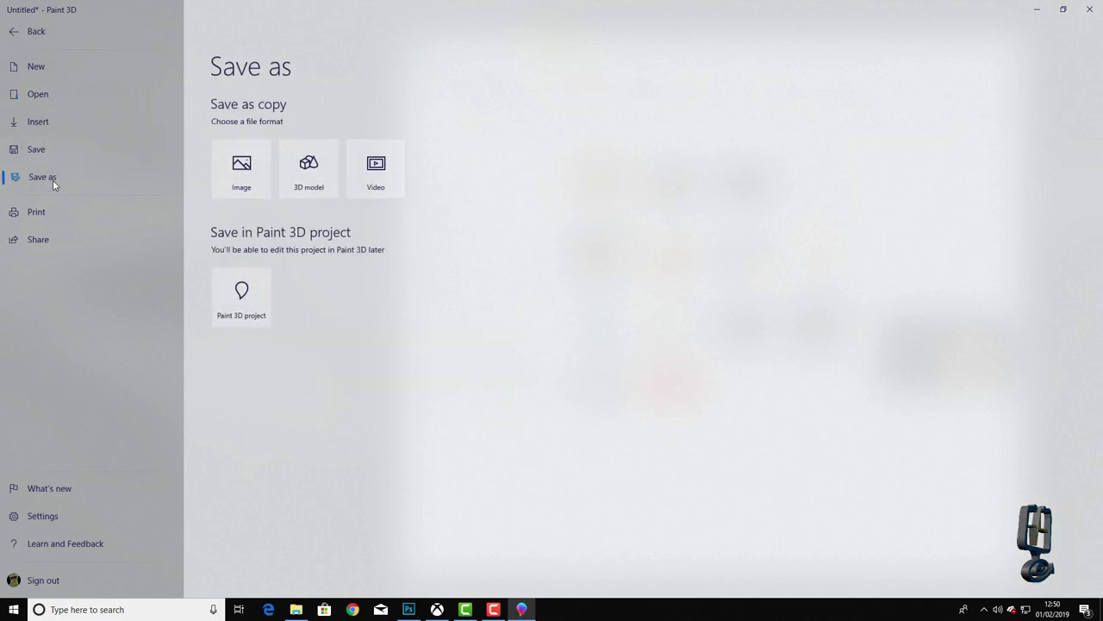
{"action": "left_click", "coordinate": [242, 169]}
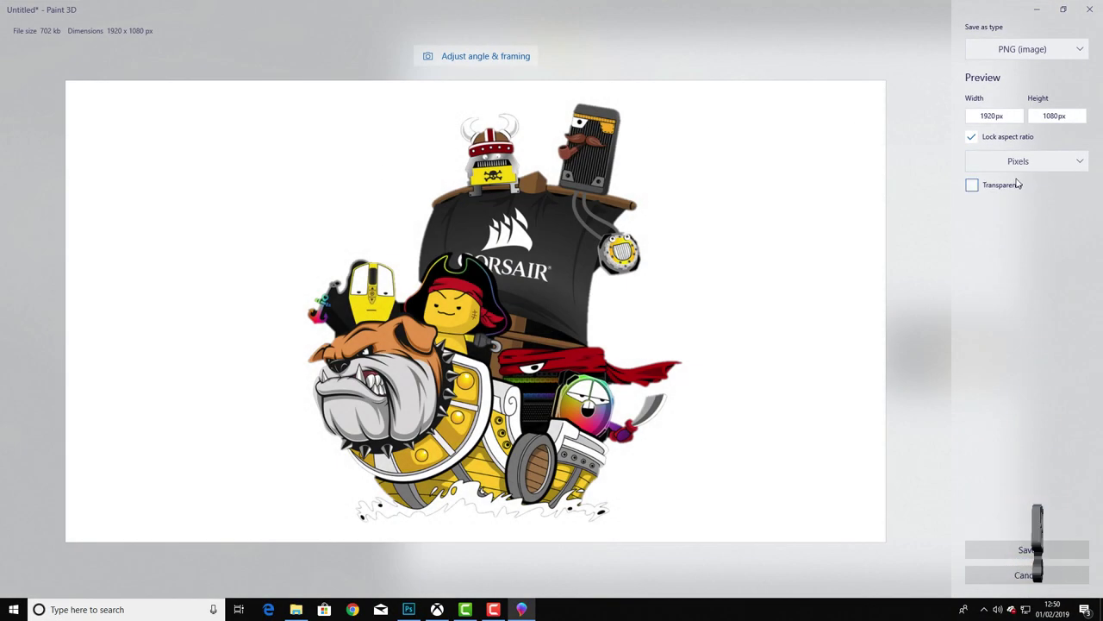
{"action": "left_click", "coordinate": [972, 185]}
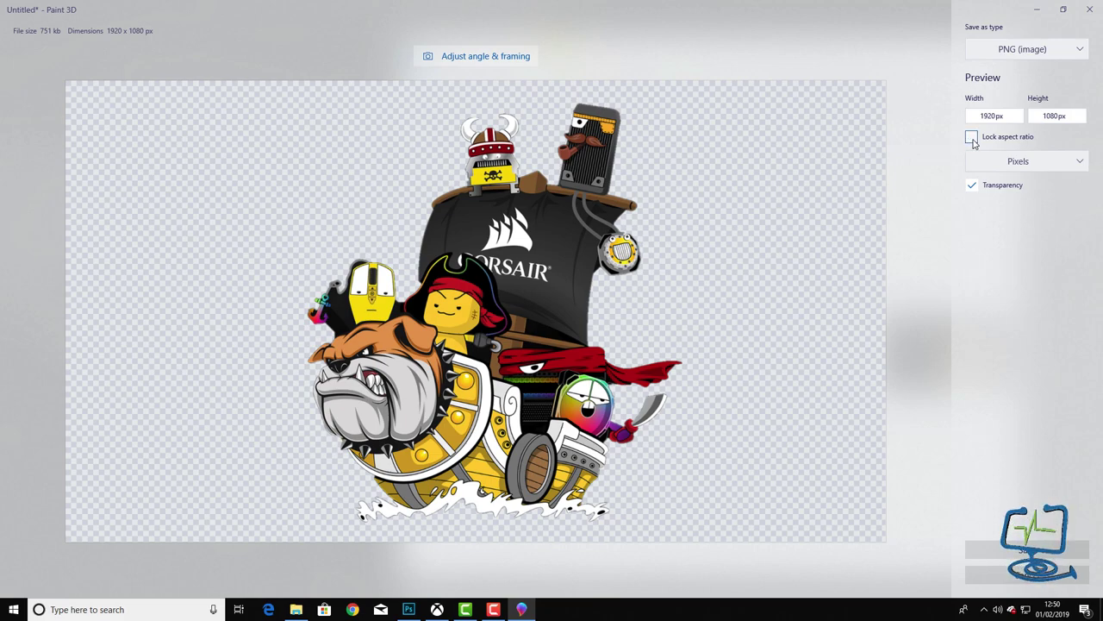
{"action": "left_click", "coordinate": [971, 186]}
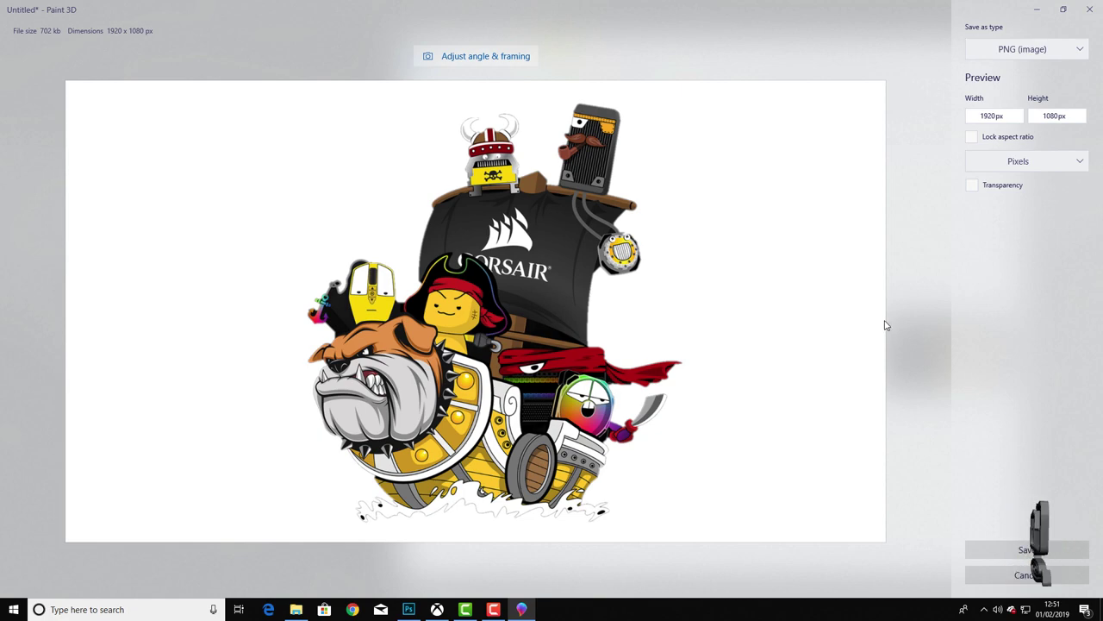
{"action": "left_click", "coordinate": [971, 138]}
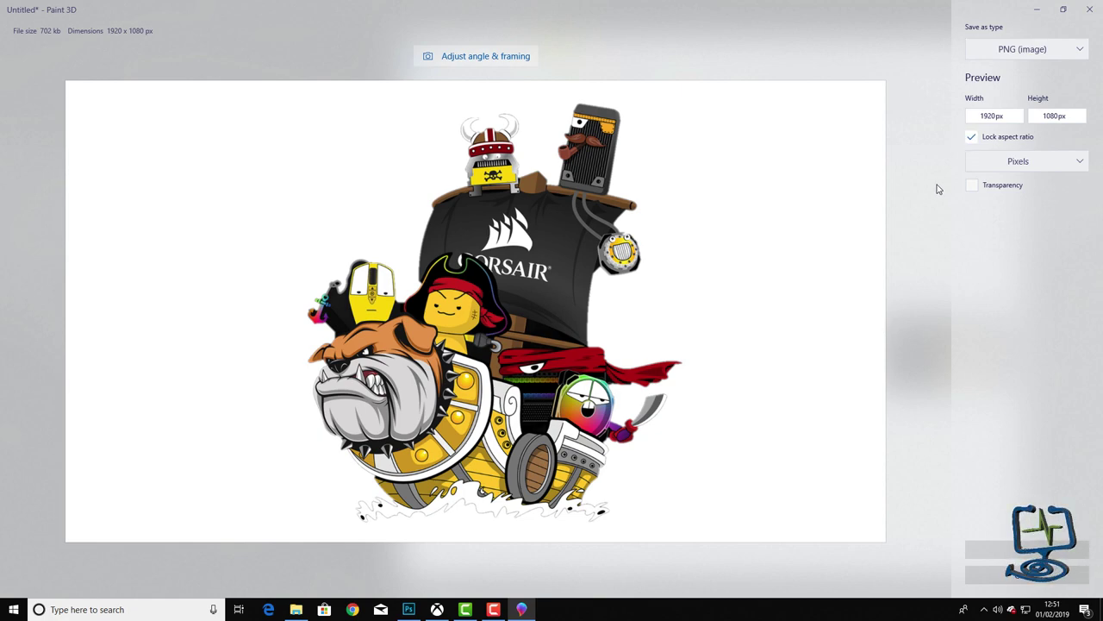
{"action": "left_click", "coordinate": [991, 124]}
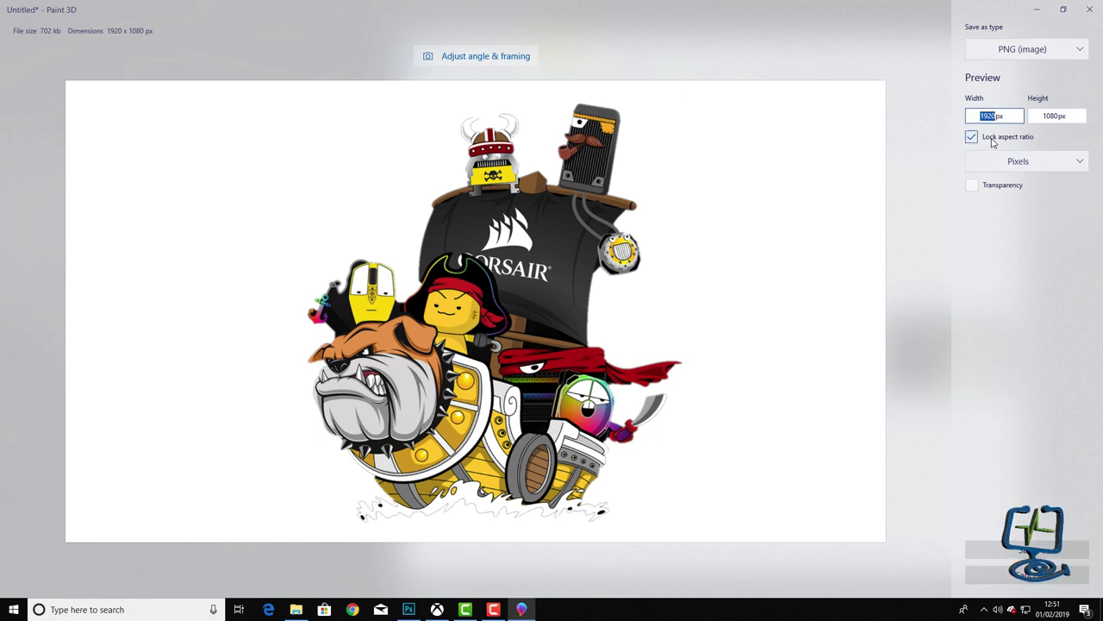
{"action": "type", "text": "800"}
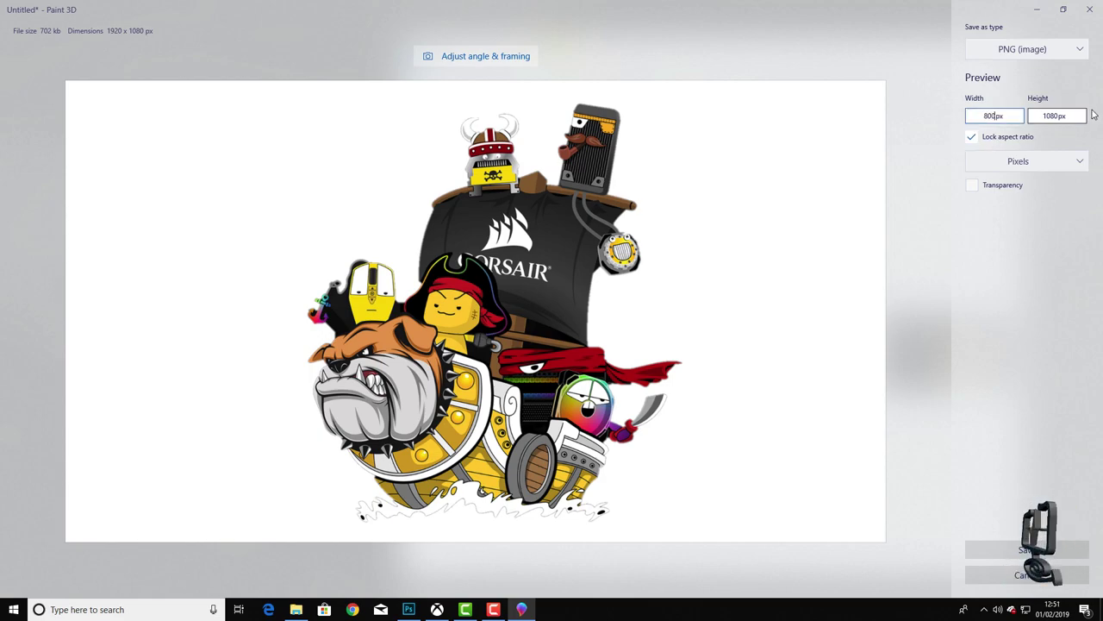
{"action": "left_click", "coordinate": [1060, 115]}
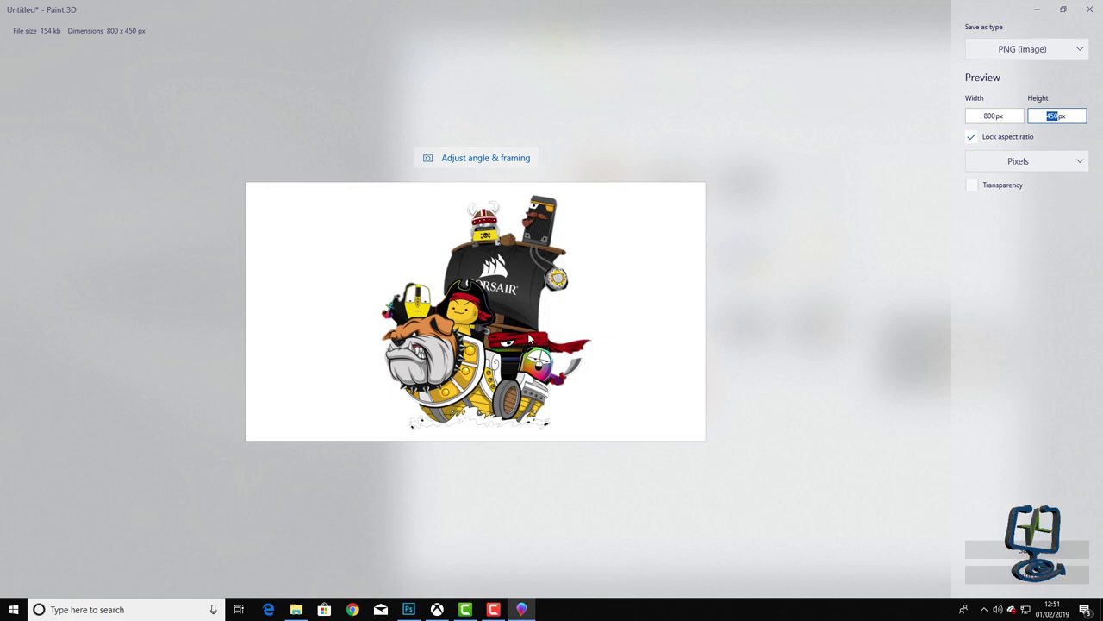
{"action": "key", "text": "Escape"}
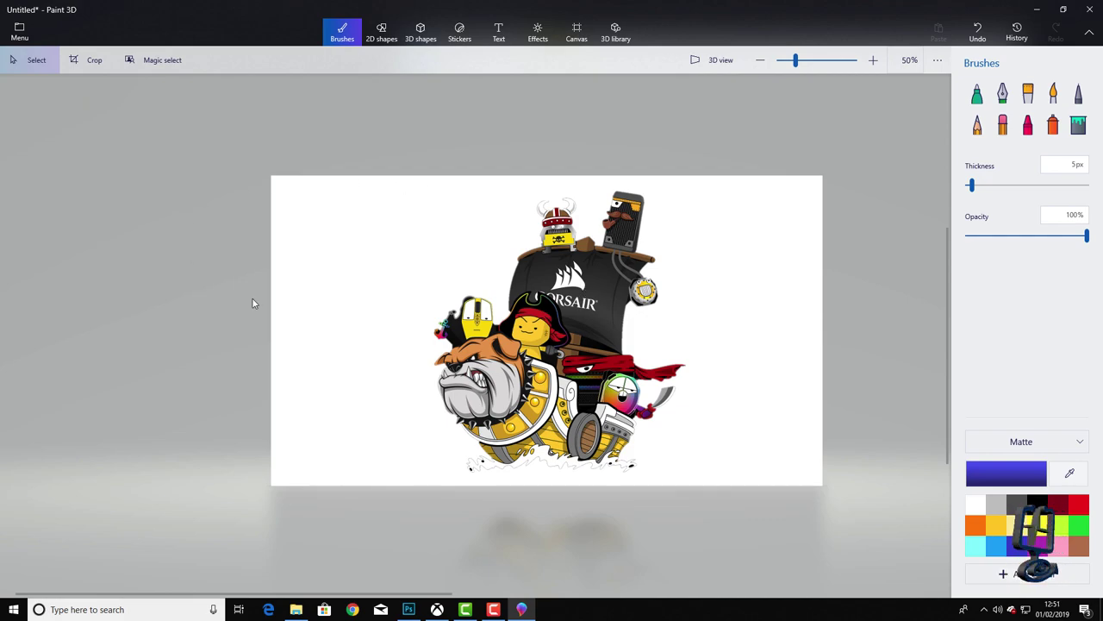
Crop the canvas to about 940 × 1026 px, trimming each side in to the ship.
{"action": "left_click", "coordinate": [92, 61]}
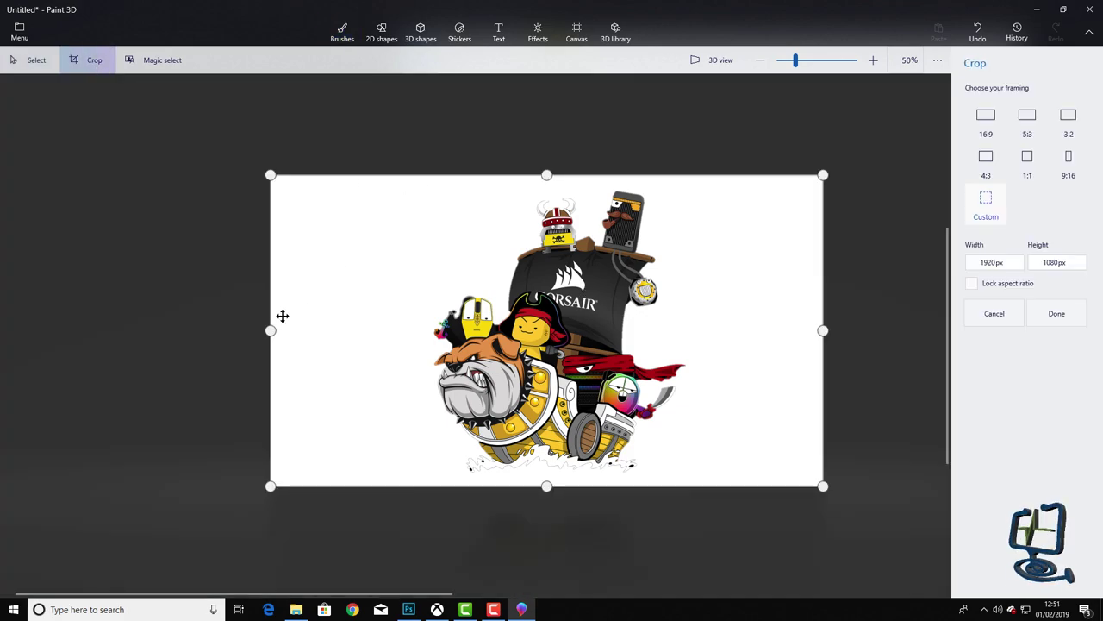
{"action": "left_click_drag", "start_coordinate": [272, 330], "coordinate": [404, 329]}
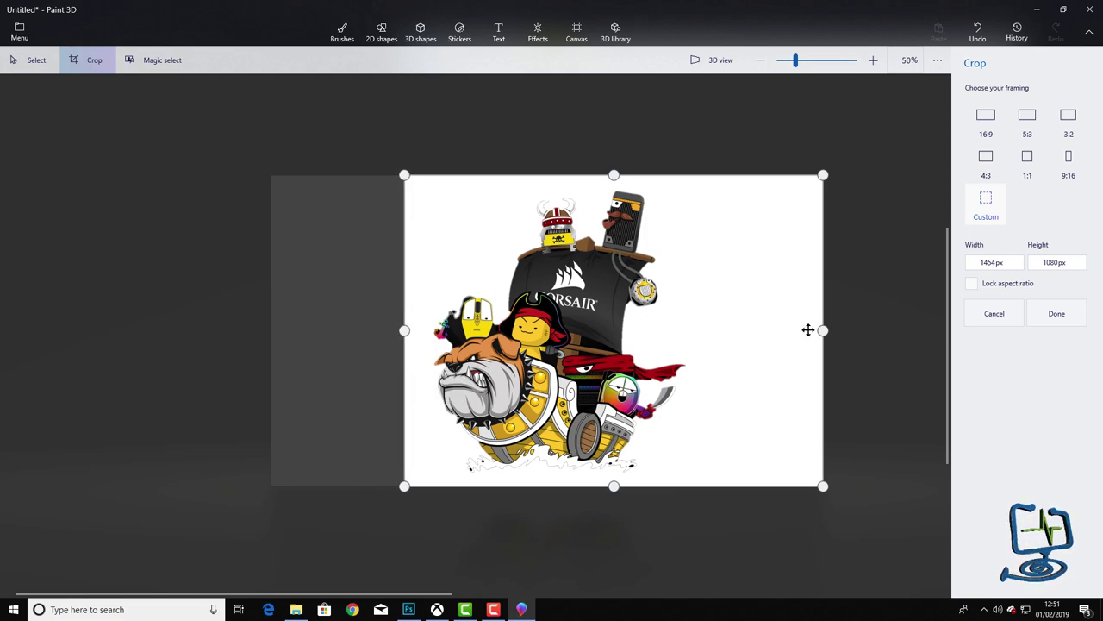
{"action": "left_click_drag", "start_coordinate": [824, 330], "coordinate": [691, 331]}
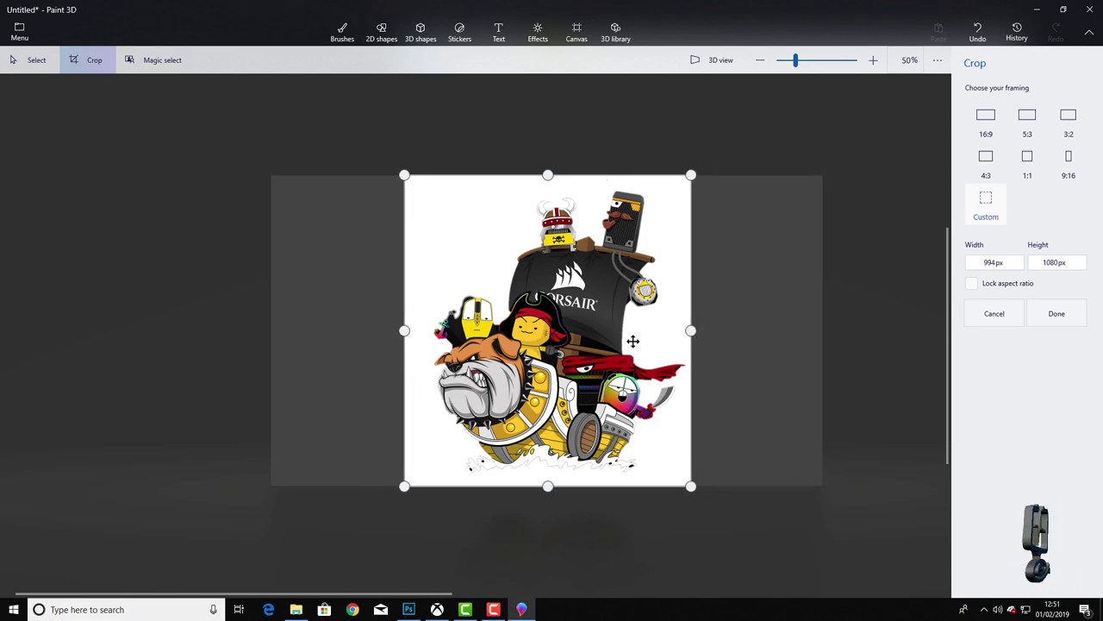
{"action": "left_click_drag", "start_coordinate": [399, 330], "coordinate": [419, 330]}
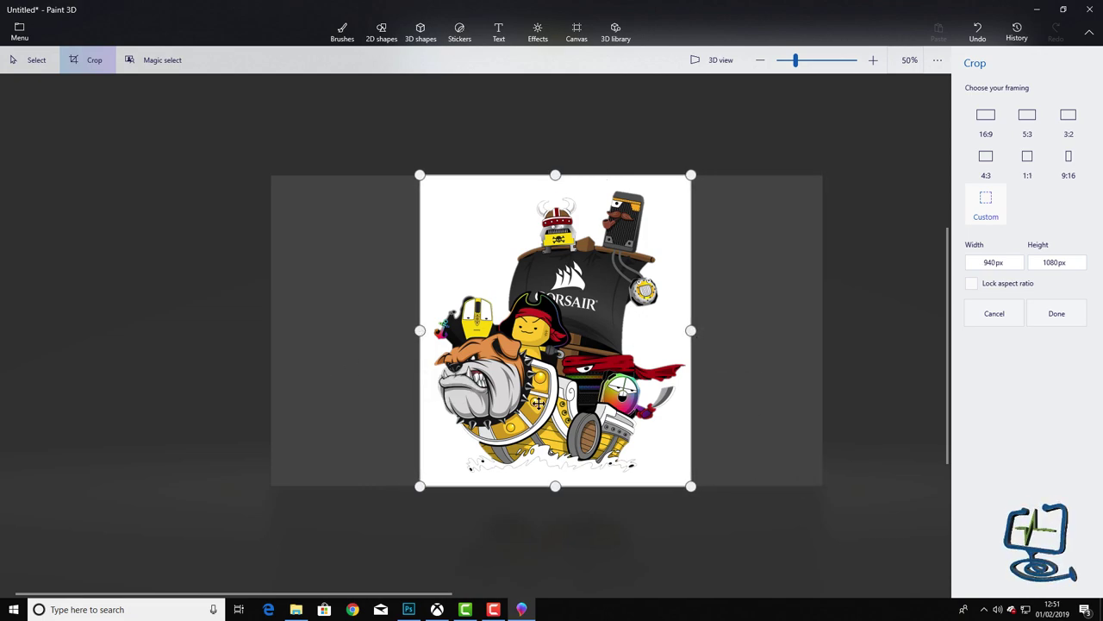
{"action": "left_click_drag", "start_coordinate": [556, 488], "coordinate": [556, 481]}
{"action": "left_click_drag", "start_coordinate": [562, 177], "coordinate": [557, 186]}
{"action": "key", "text": "Return"}
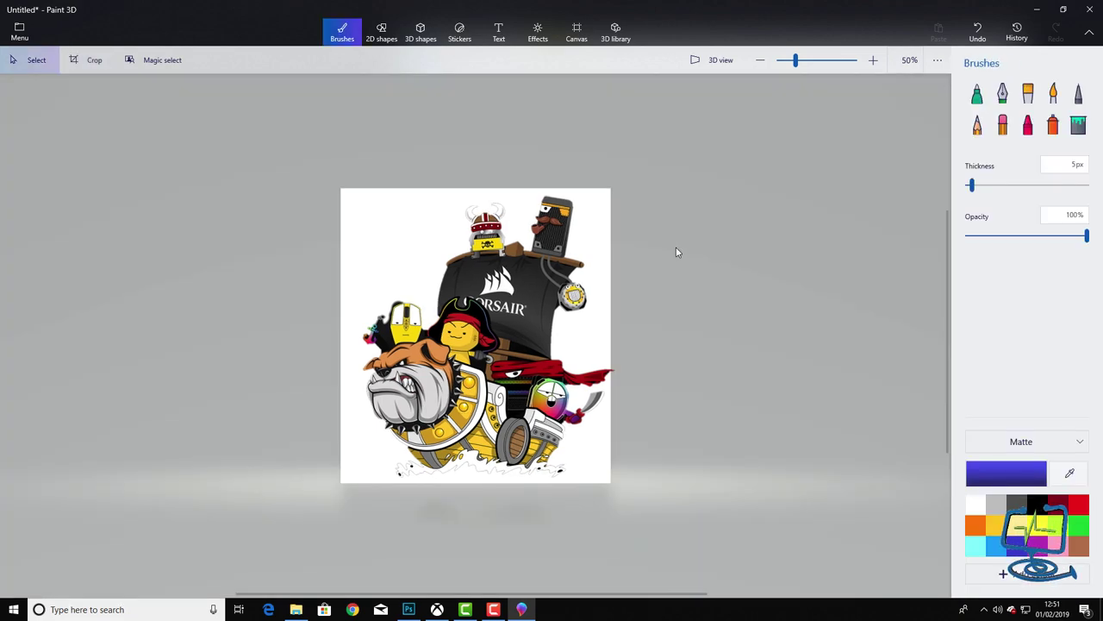
Save a copy as an image, choosing PNG with a transparent background.
{"action": "left_click", "coordinate": [19, 30]}
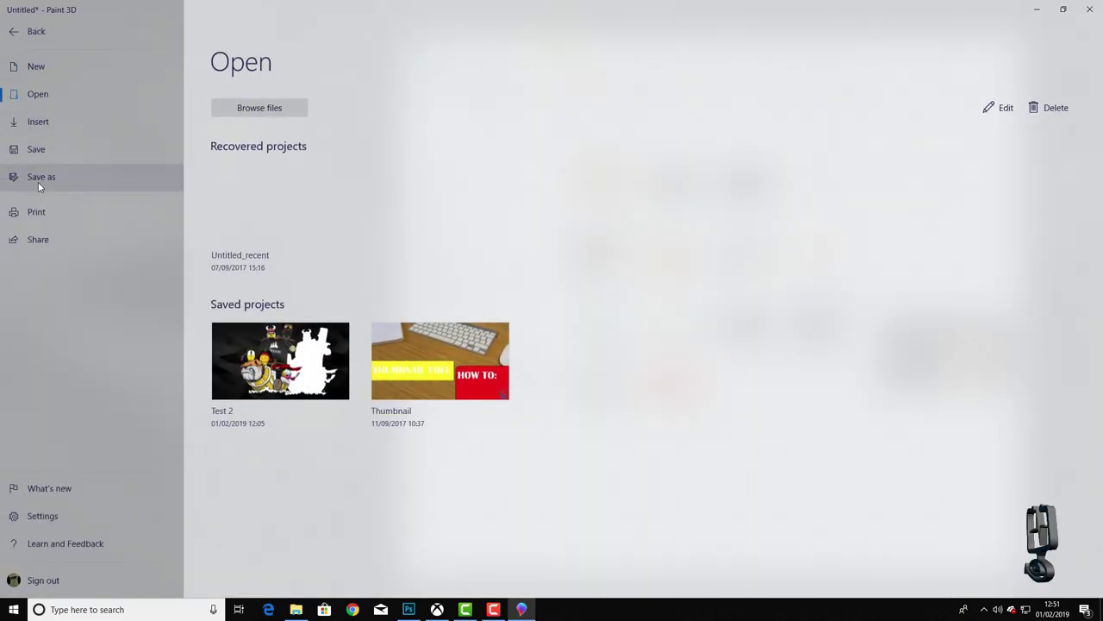
{"action": "left_click", "coordinate": [38, 181]}
{"action": "left_click", "coordinate": [252, 187]}
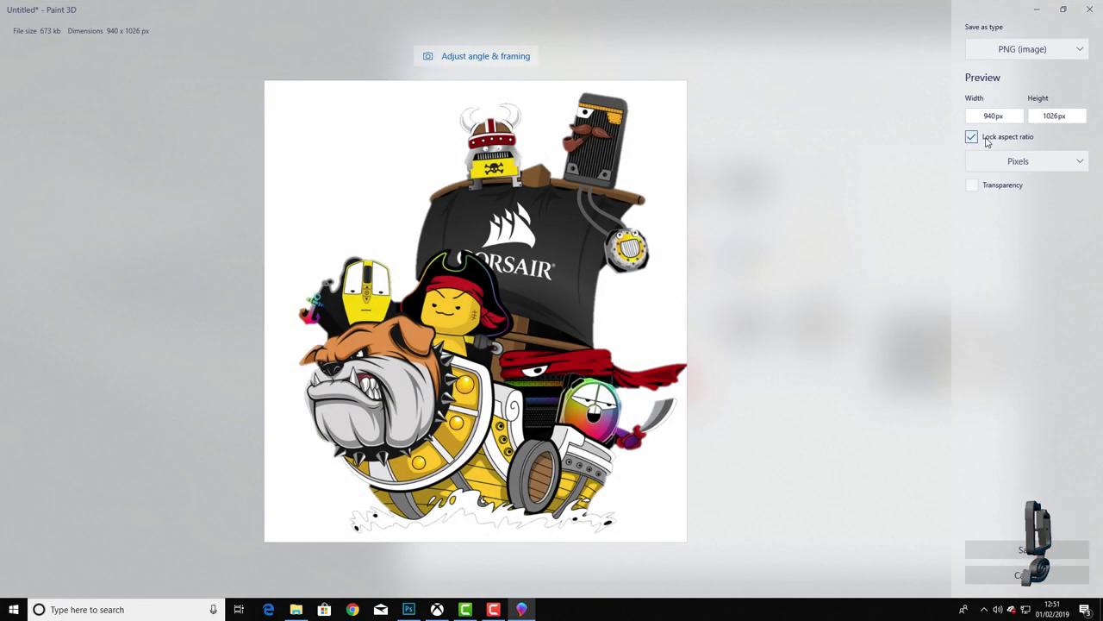
{"action": "left_click", "coordinate": [972, 186]}
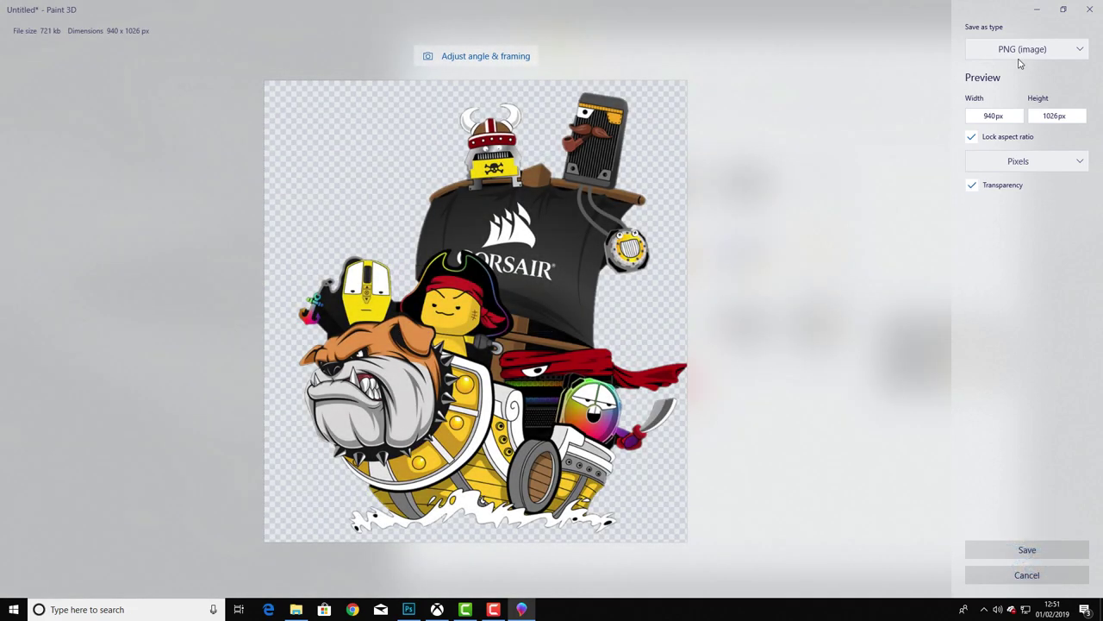
{"action": "left_click", "coordinate": [1020, 57]}
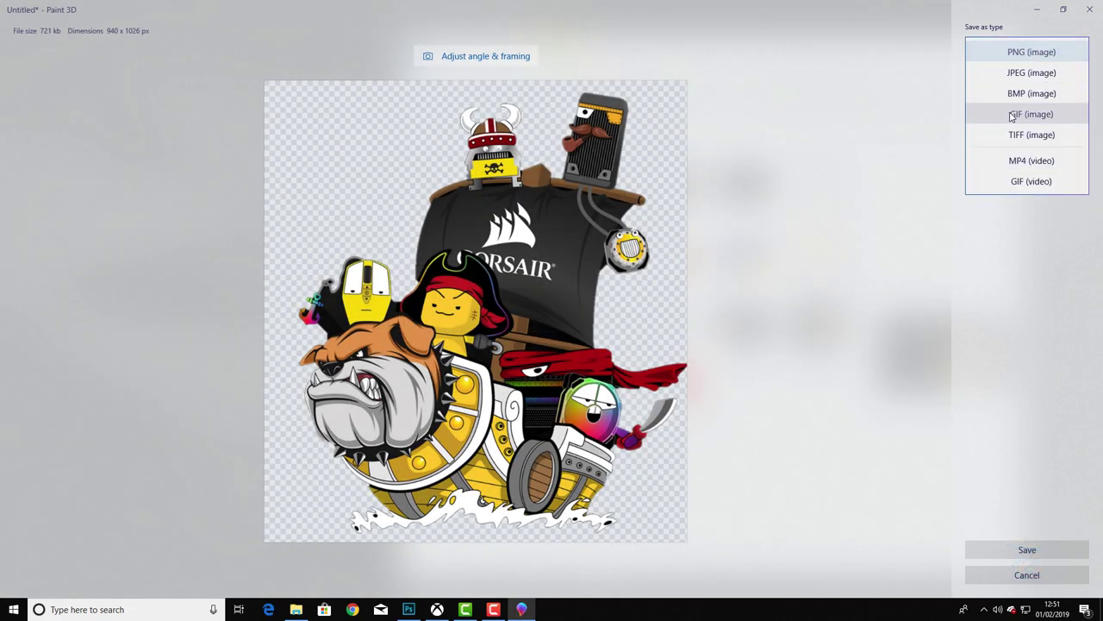
{"action": "left_click", "coordinate": [1017, 52]}
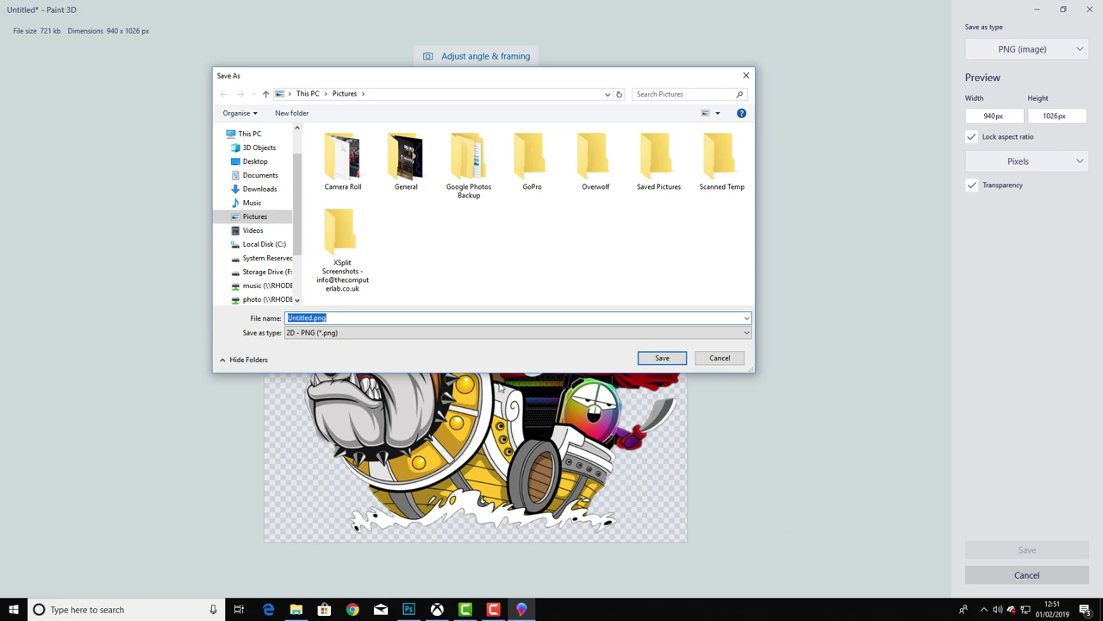
Save the PNG as 'Test 2' in the Pictures > General folder.
{"action": "double_click", "coordinate": [405, 159]}
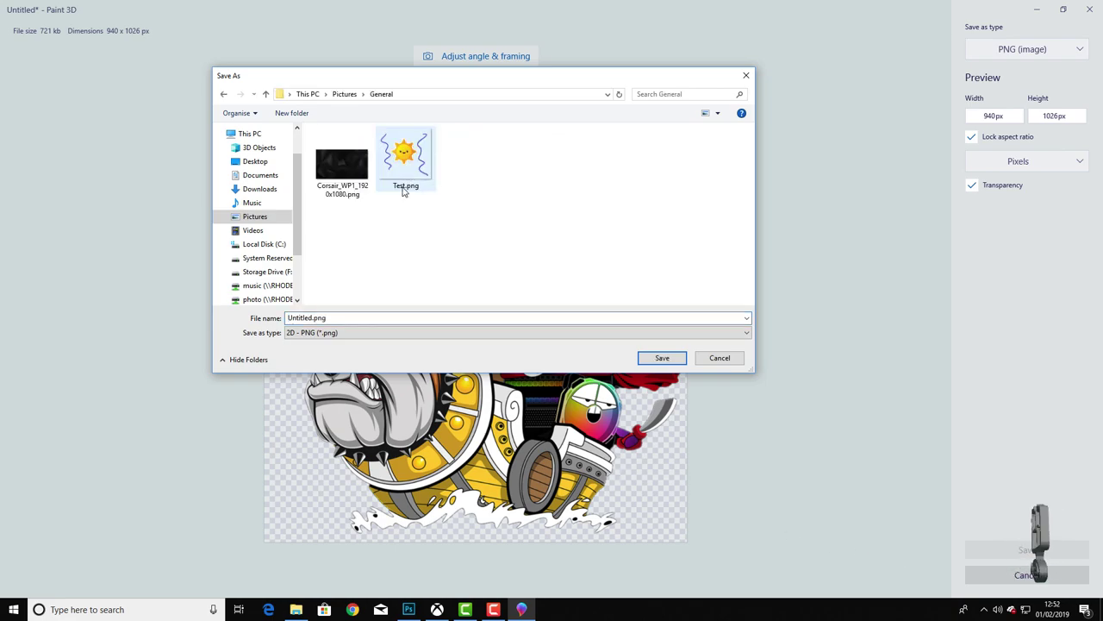
{"action": "left_click", "coordinate": [332, 317]}
{"action": "left_click_drag", "start_coordinate": [332, 317], "coordinate": [214, 317]}
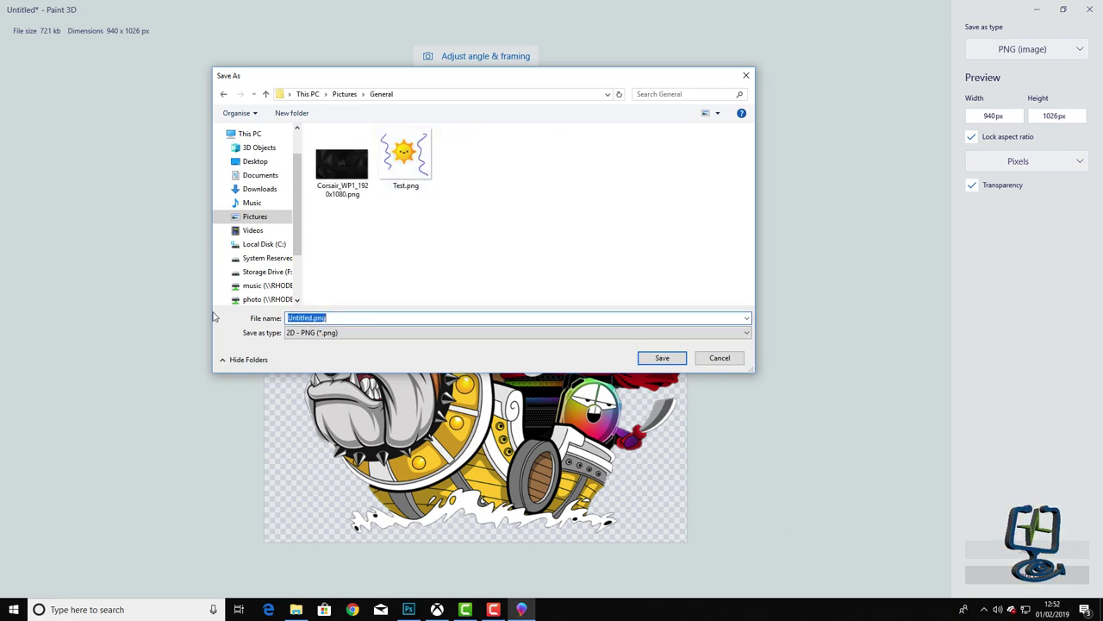
{"action": "type", "text": "T"}
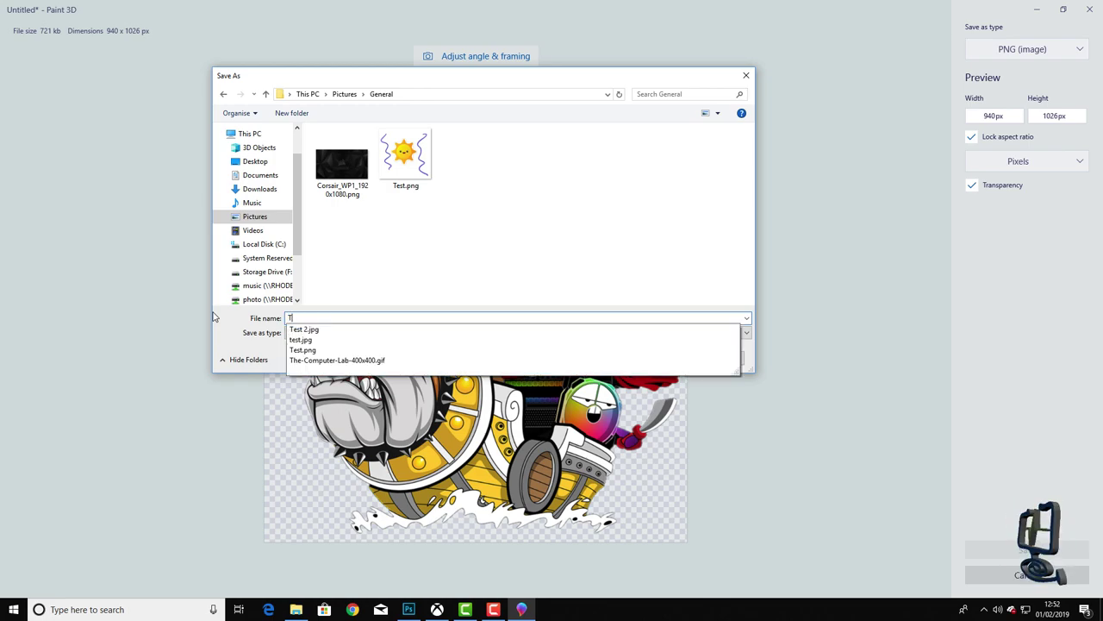
{"action": "type", "text": "est 2"}
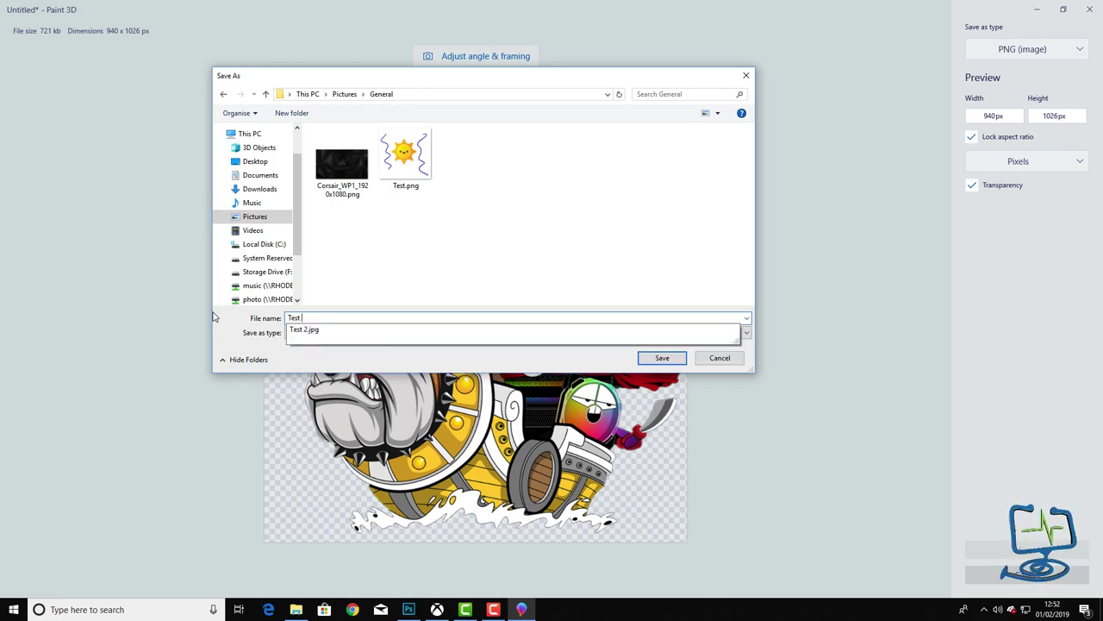
{"action": "left_click", "coordinate": [662, 358]}
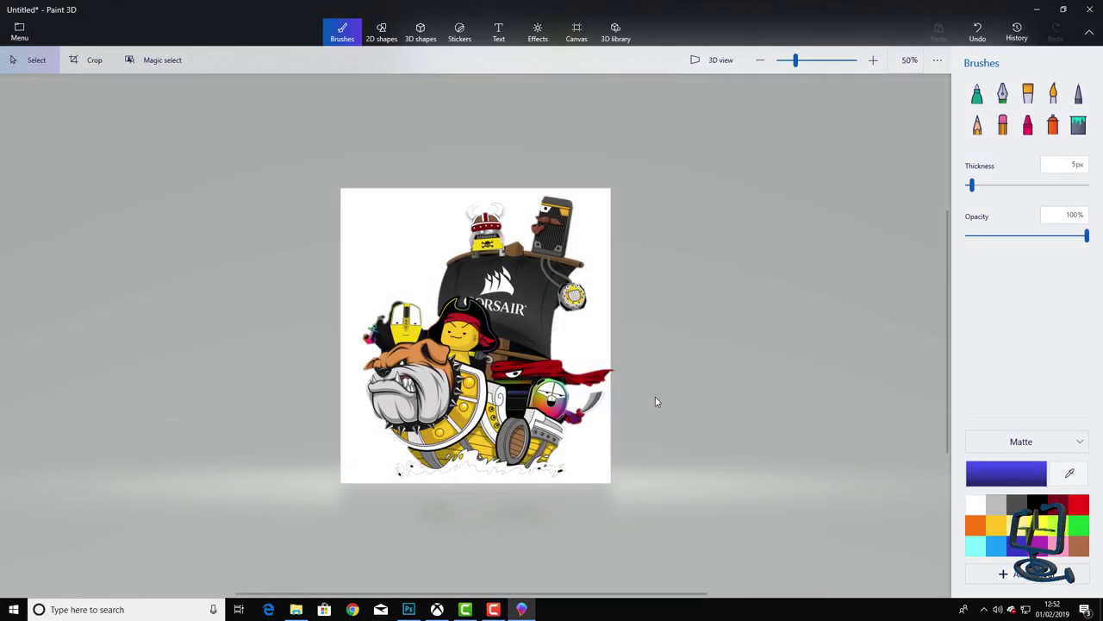
Drag Test 2.png from the General pictures folder onto Photoshop's blue artboard.
{"action": "left_click", "coordinate": [1037, 10]}
{"action": "left_click", "coordinate": [956, 44]}
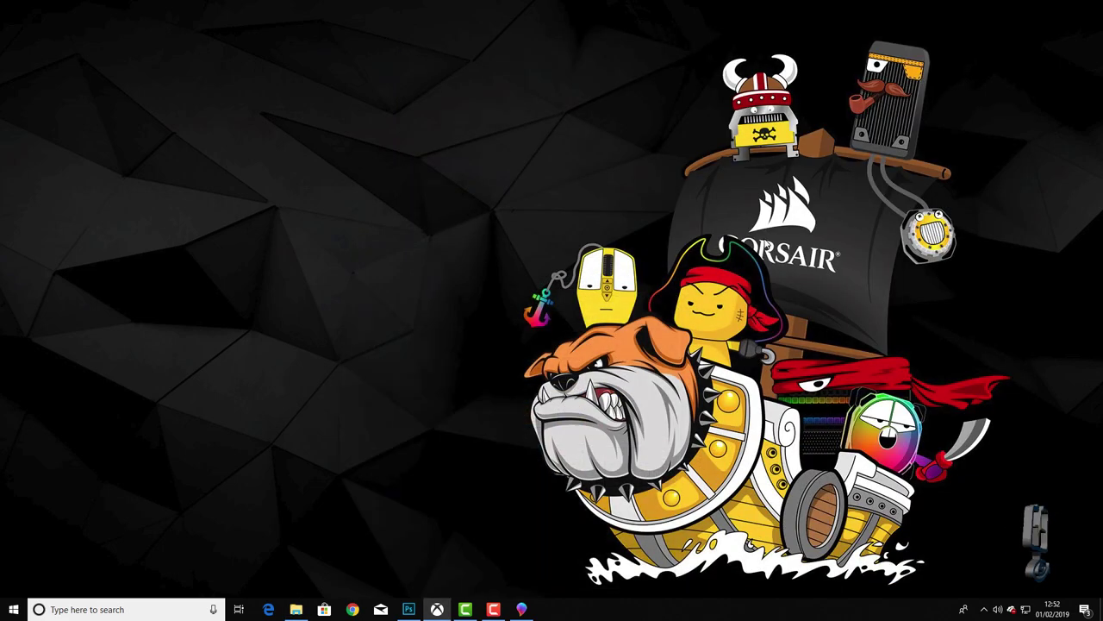
{"action": "left_click", "coordinate": [408, 610]}
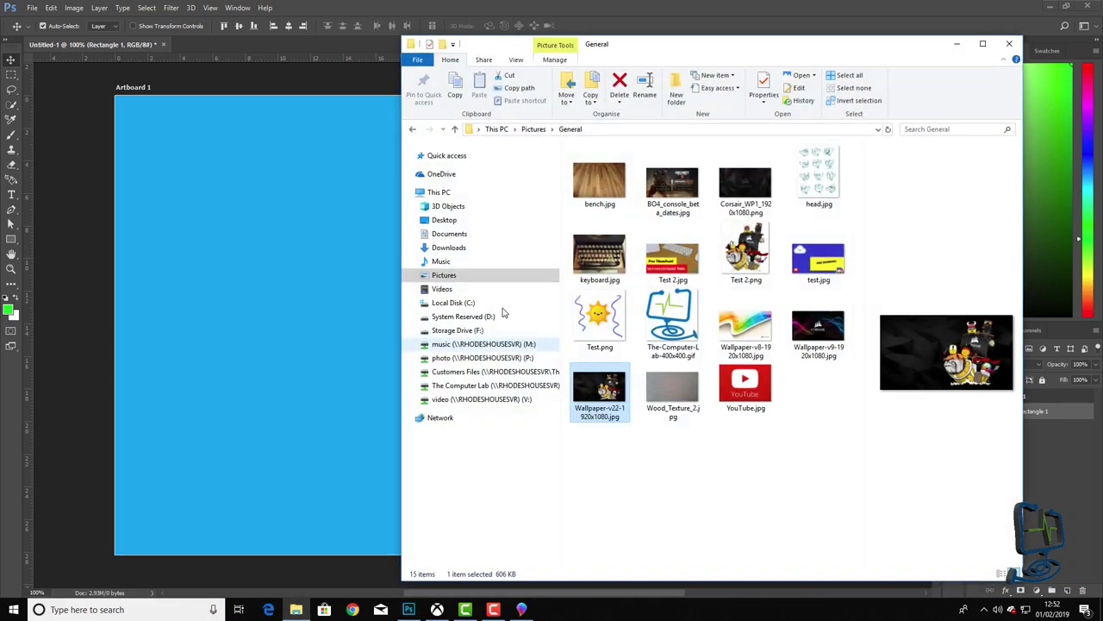
{"action": "left_click", "coordinate": [296, 609]}
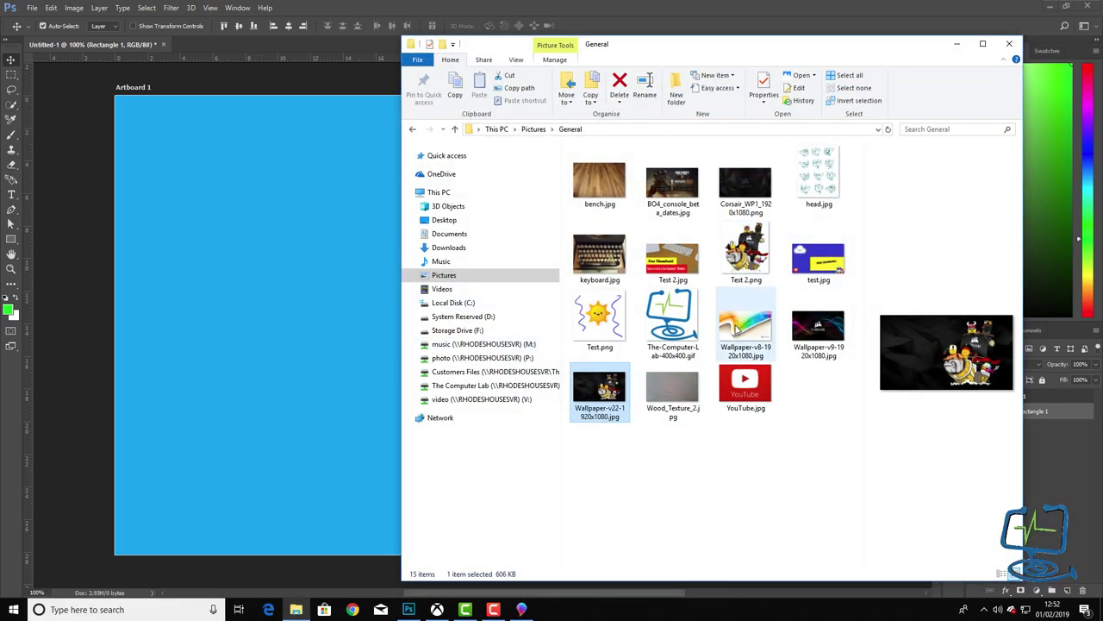
{"action": "left_click", "coordinate": [733, 274]}
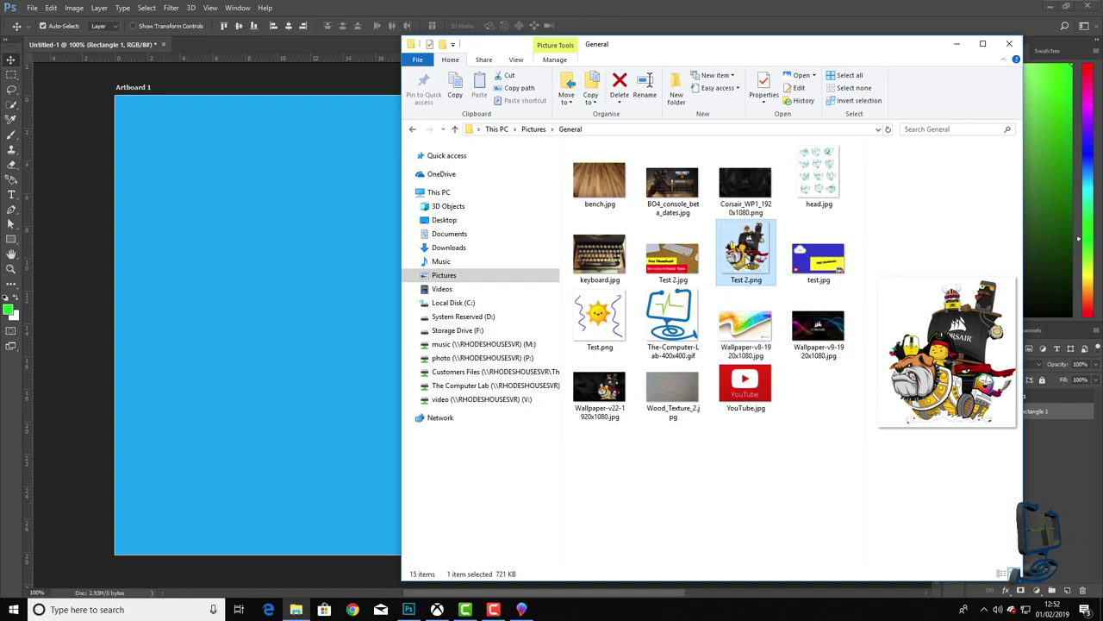
{"action": "left_click_drag", "start_coordinate": [743, 255], "coordinate": [282, 333]}
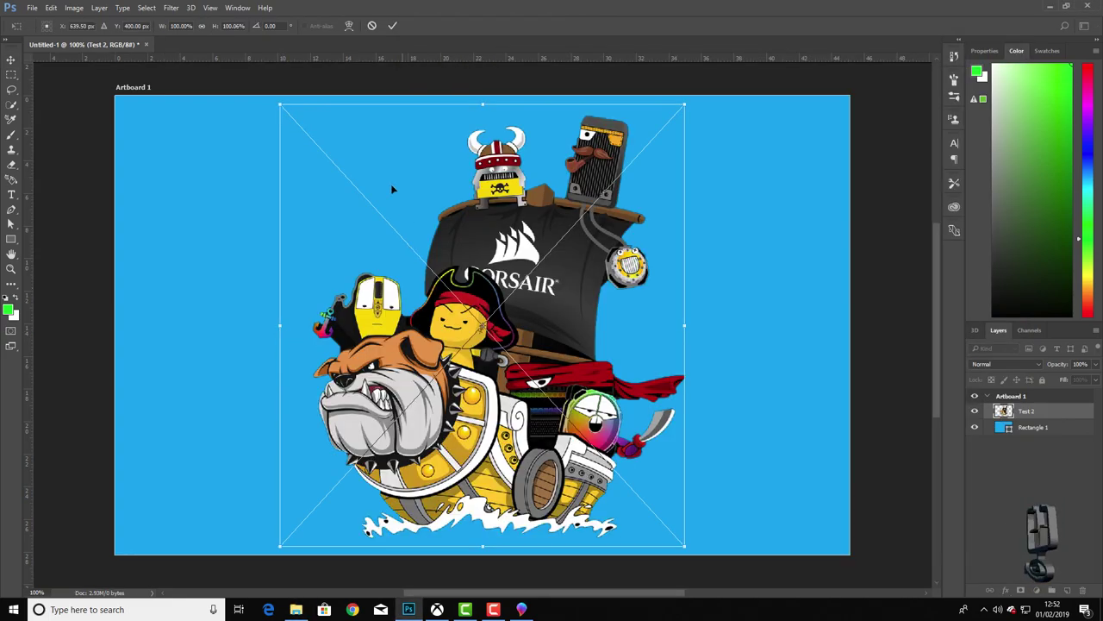
Shrink the ship to about two-thirds size, move it up and right, and commit.
{"action": "left_click_drag", "start_coordinate": [280, 105], "coordinate": [415, 244]}
{"action": "left_click_drag", "start_coordinate": [552, 396], "coordinate": [664, 273]}
{"action": "key", "text": "Return"}
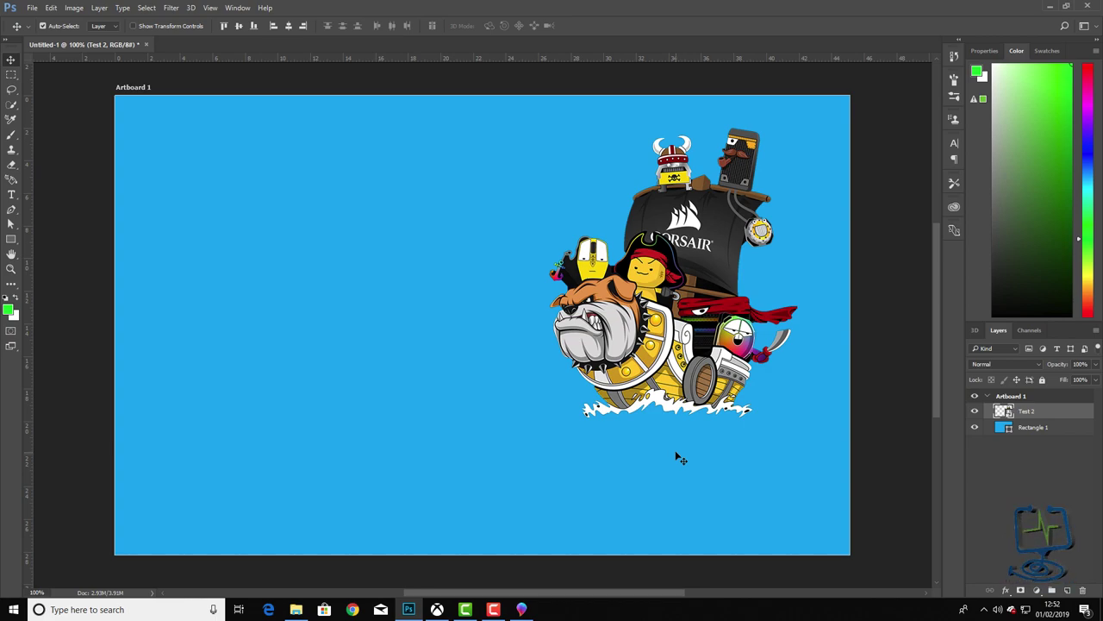
{"action": "left_click", "coordinate": [1051, 7]}
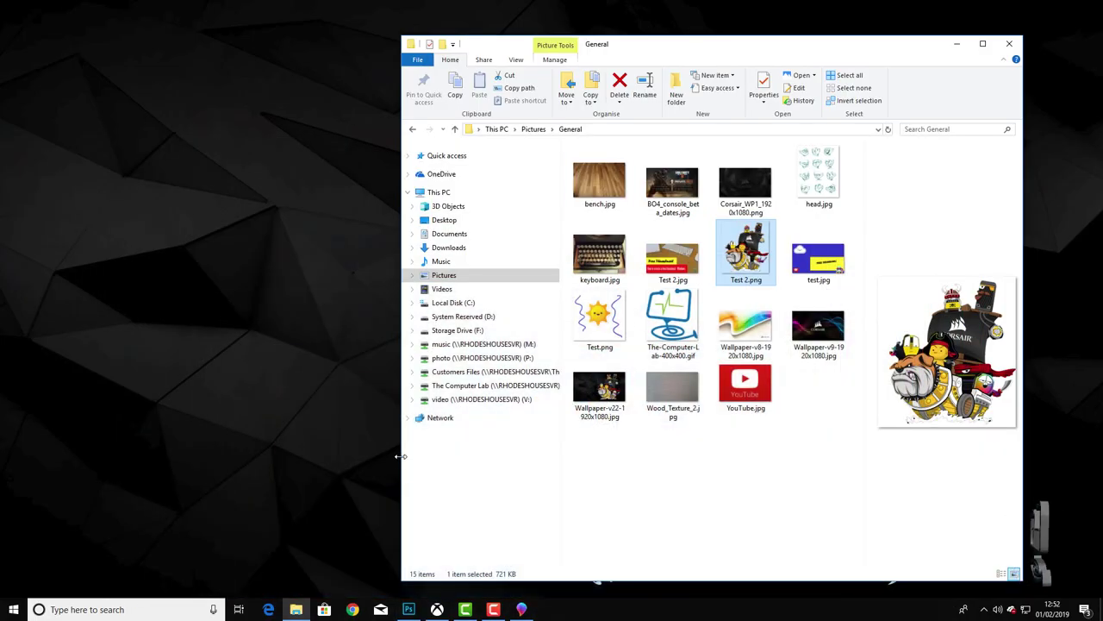
Start a new blank Paint 3D canvas, choosing Don't save for the pirate ship image.
{"action": "left_click", "coordinate": [959, 53]}
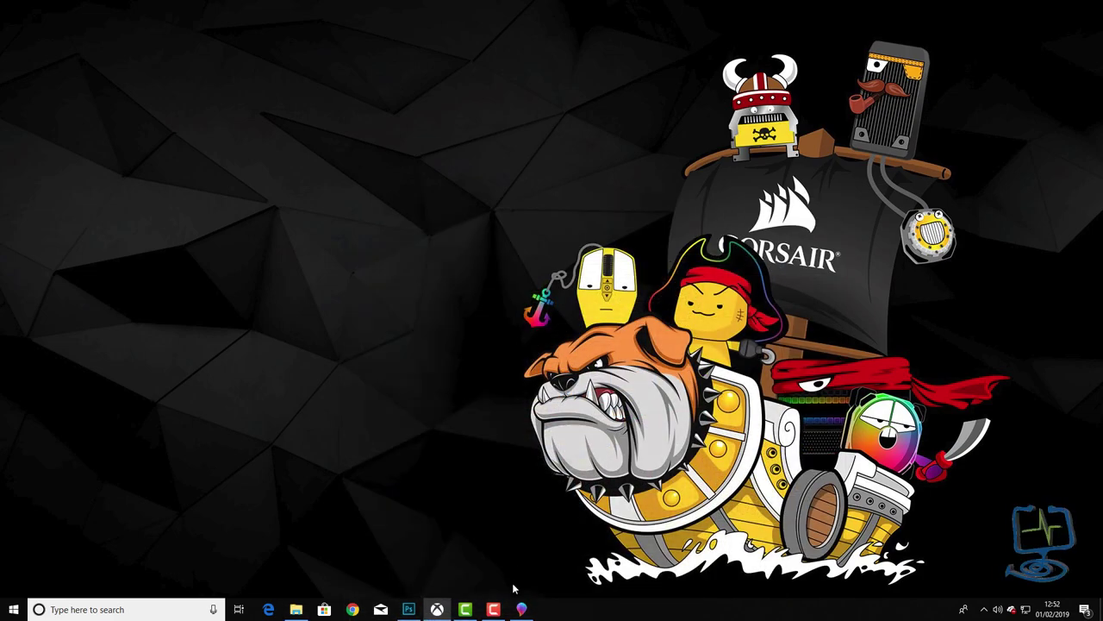
{"action": "left_click", "coordinate": [522, 610]}
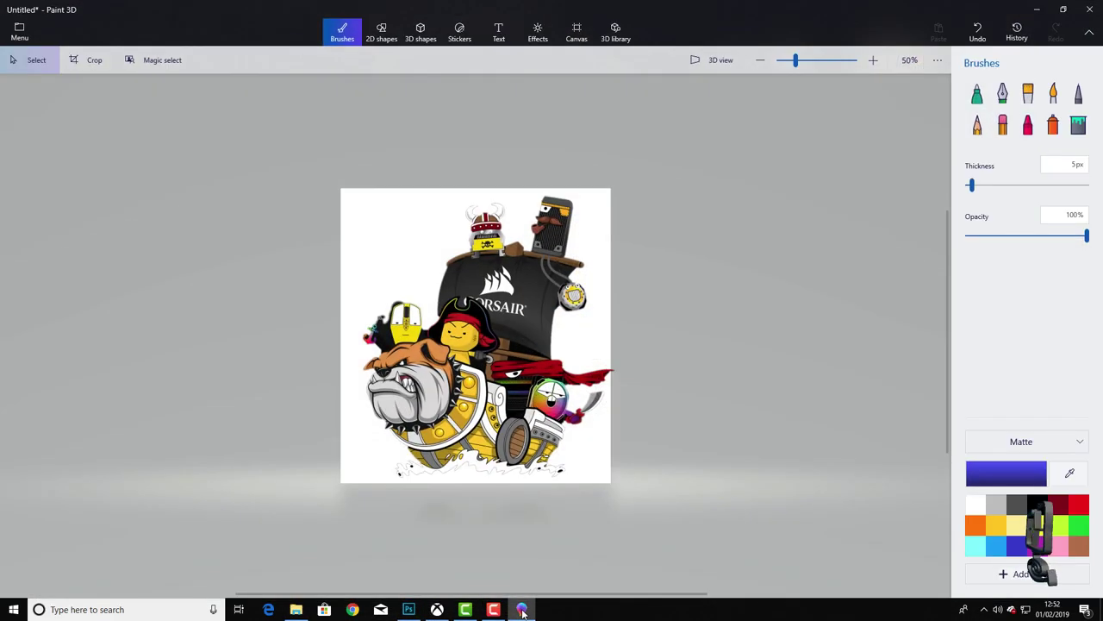
{"action": "left_click", "coordinate": [17, 33]}
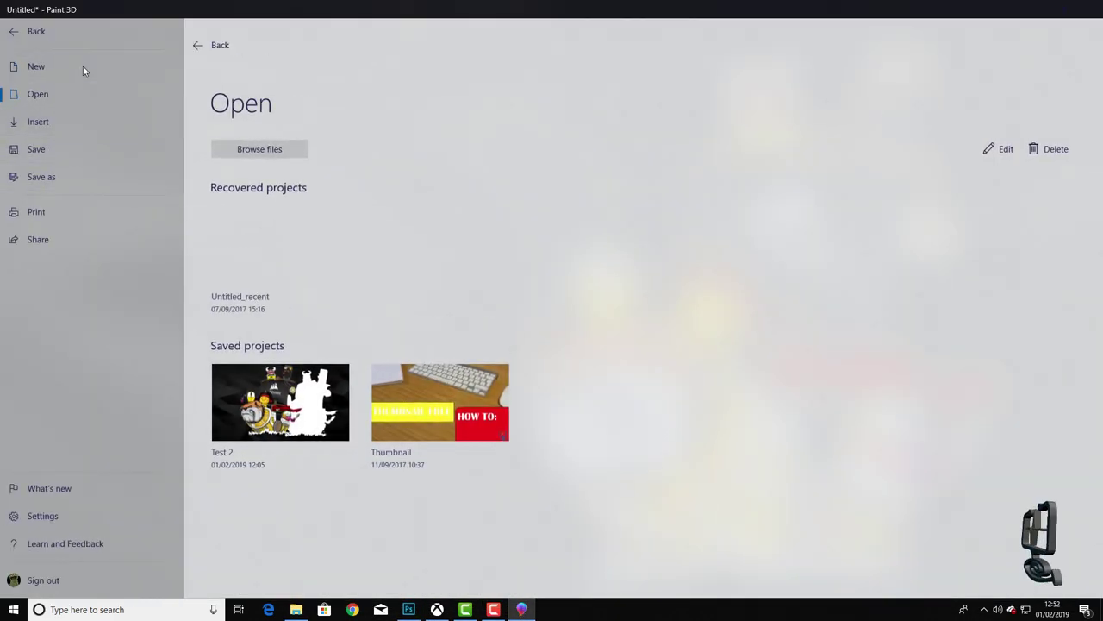
{"action": "left_click", "coordinate": [84, 67]}
{"action": "left_click", "coordinate": [539, 326]}
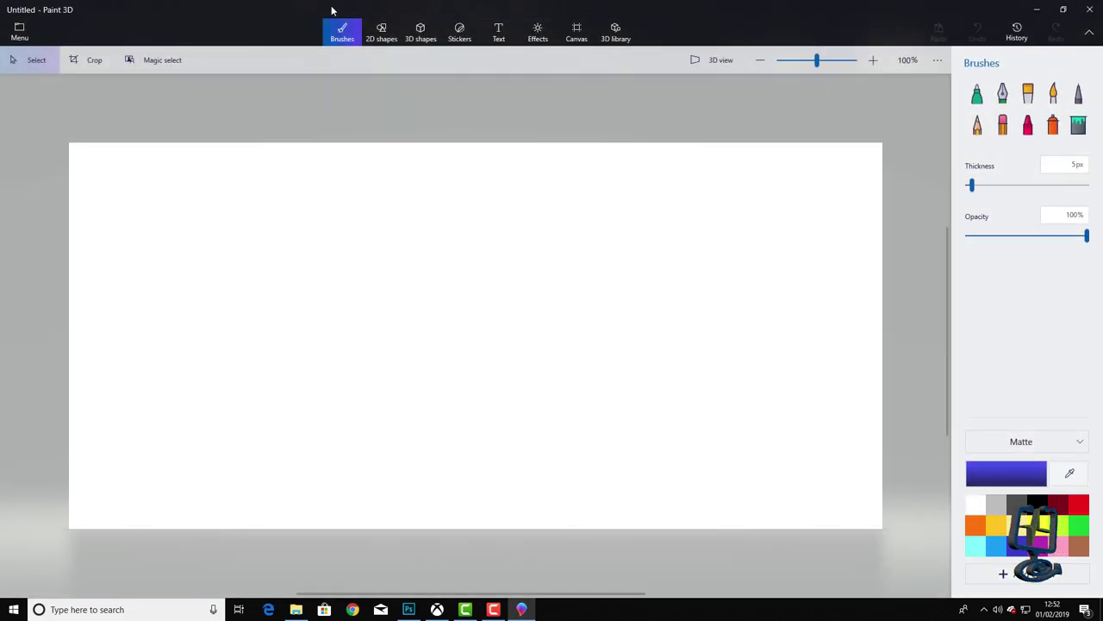
{"action": "left_click", "coordinate": [380, 33]}
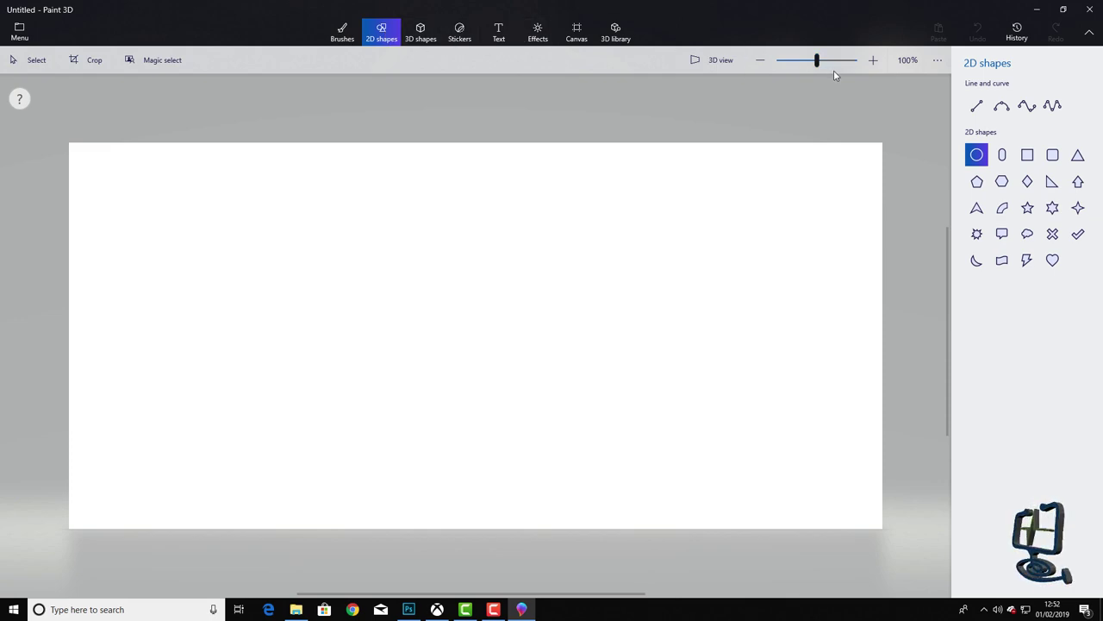
Stamp the smiling Cloud sticker, enlarged twice, onto the canvas's upper right.
{"action": "left_click", "coordinate": [459, 35]}
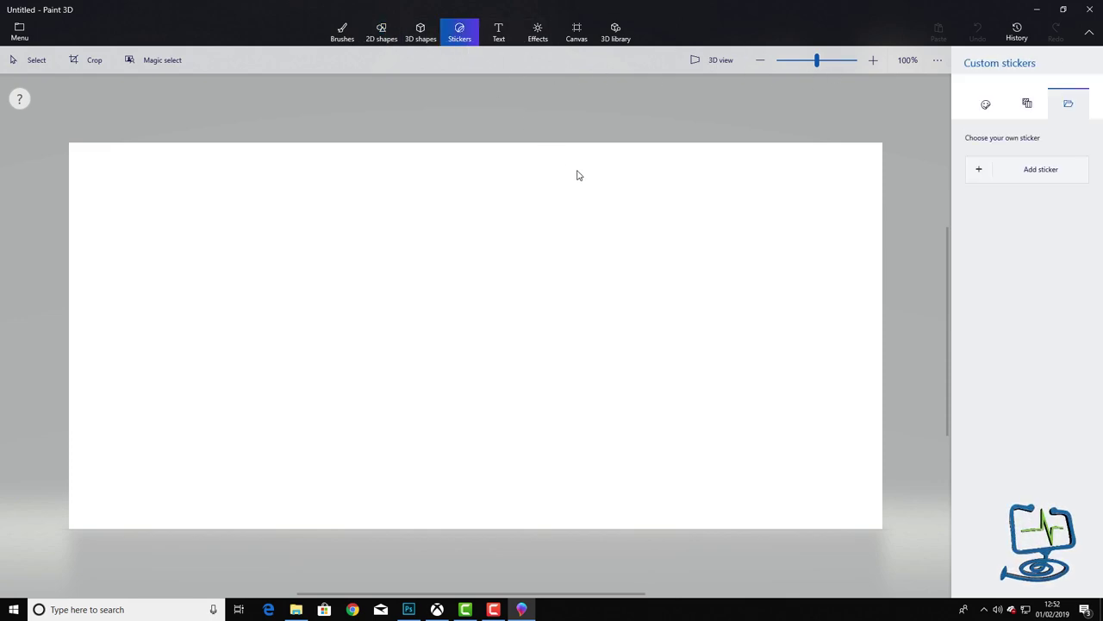
{"action": "left_click", "coordinate": [985, 104]}
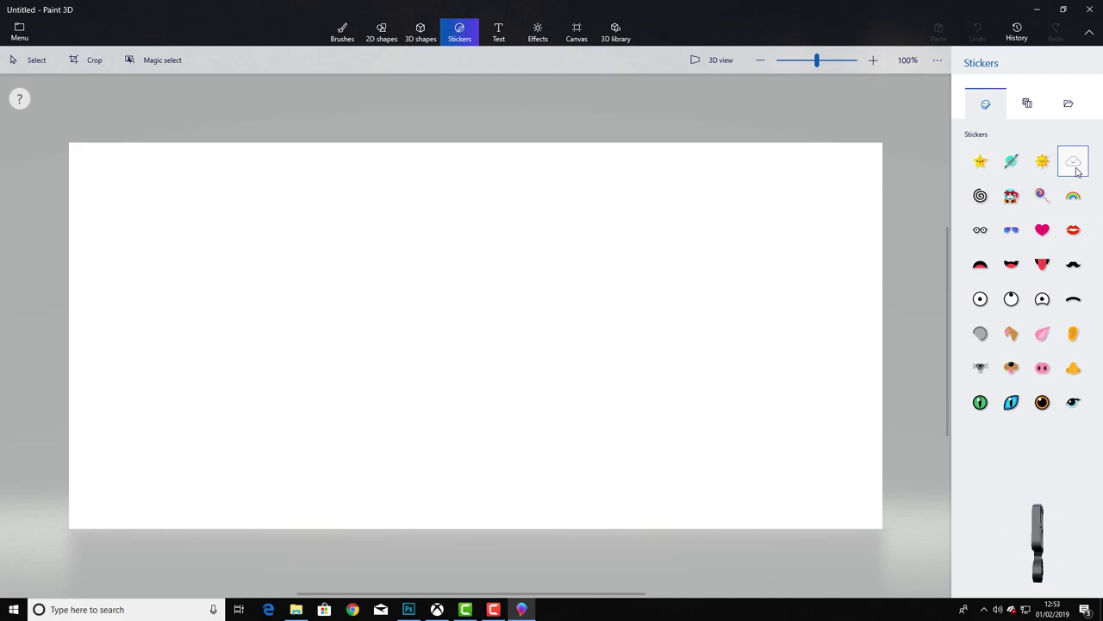
{"action": "left_click", "coordinate": [526, 260]}
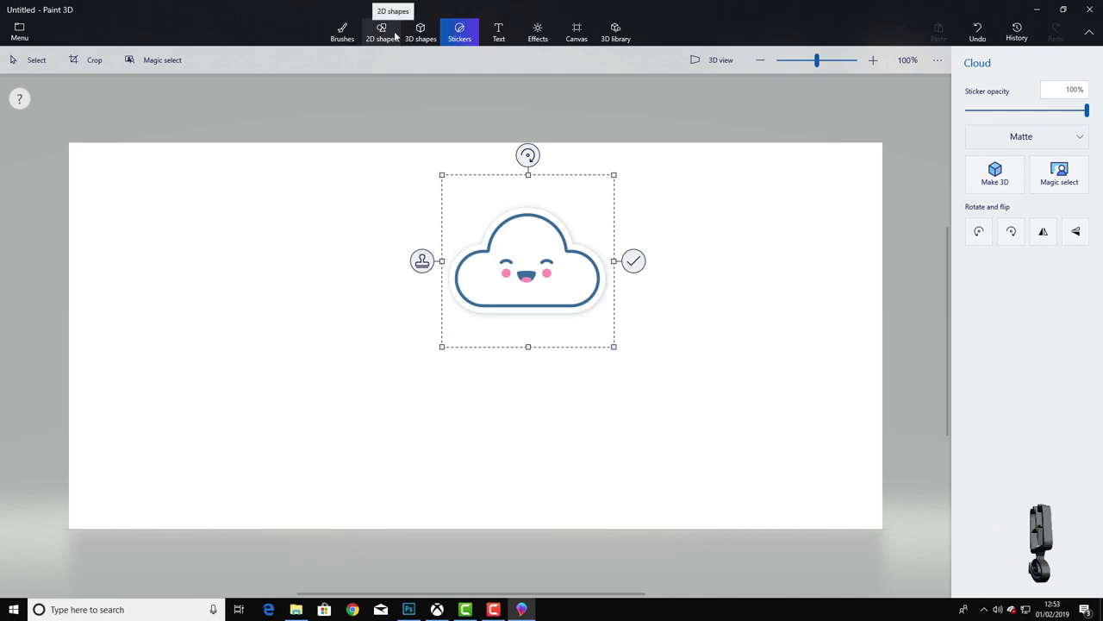
{"action": "left_click_drag", "start_coordinate": [613, 346], "coordinate": [695, 401]}
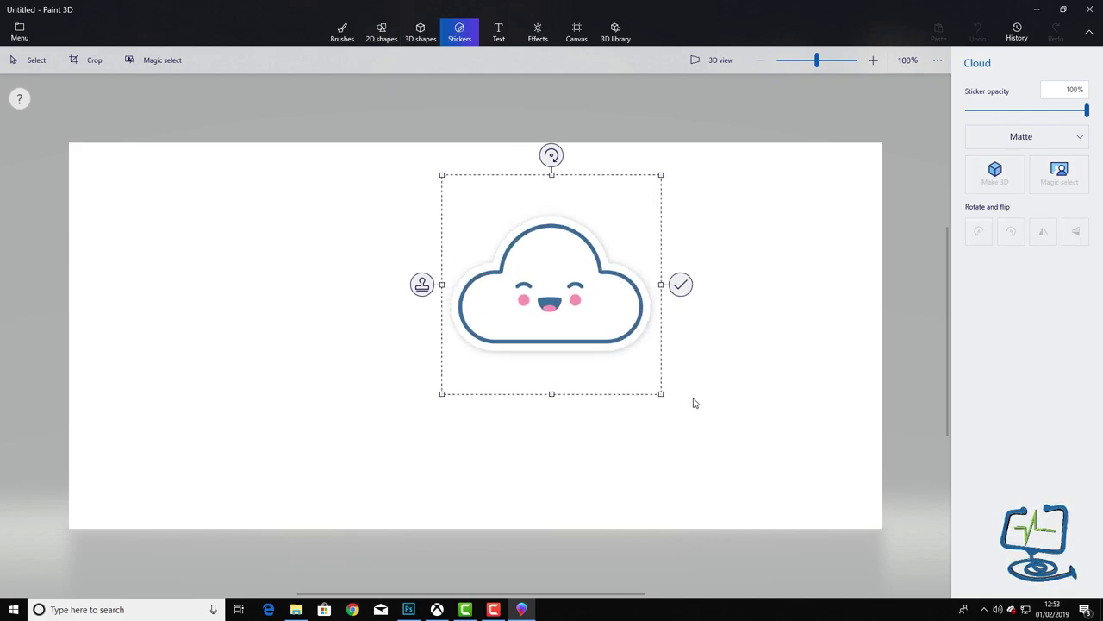
{"action": "left_click_drag", "start_coordinate": [591, 328], "coordinate": [698, 315]}
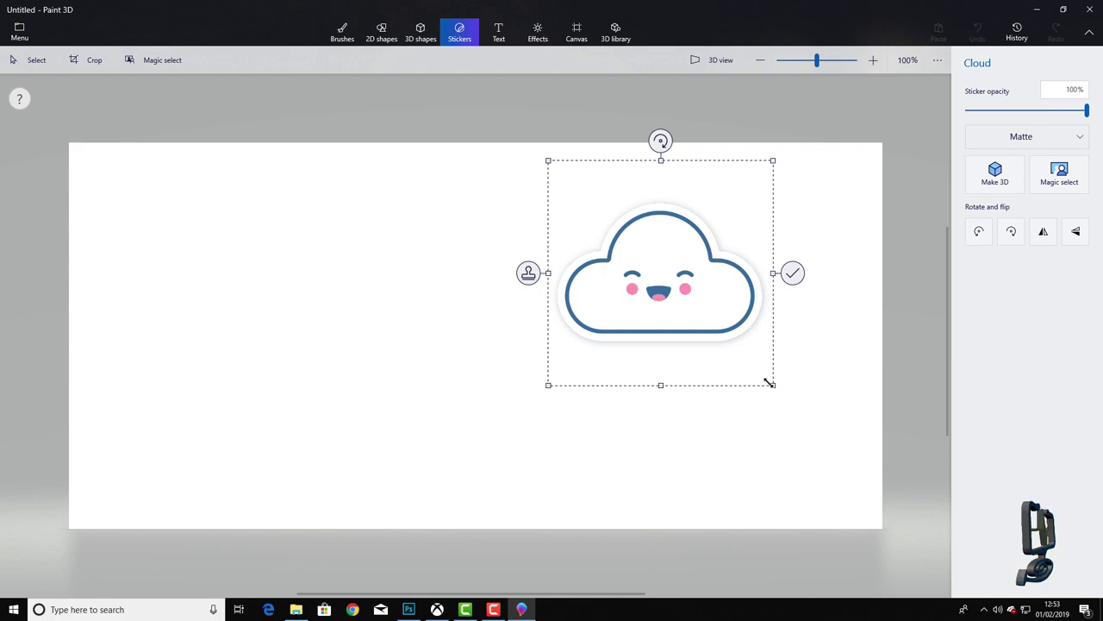
{"action": "left_click_drag", "start_coordinate": [772, 384], "coordinate": [818, 433]}
{"action": "left_click_drag", "start_coordinate": [730, 354], "coordinate": [754, 312]}
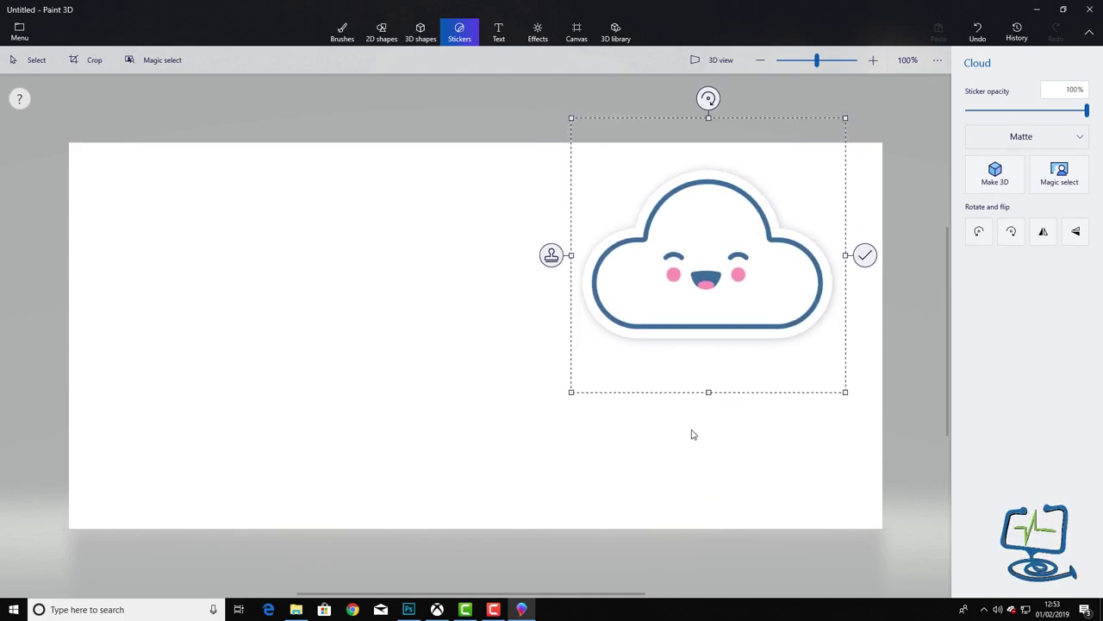
{"action": "left_click", "coordinate": [864, 257]}
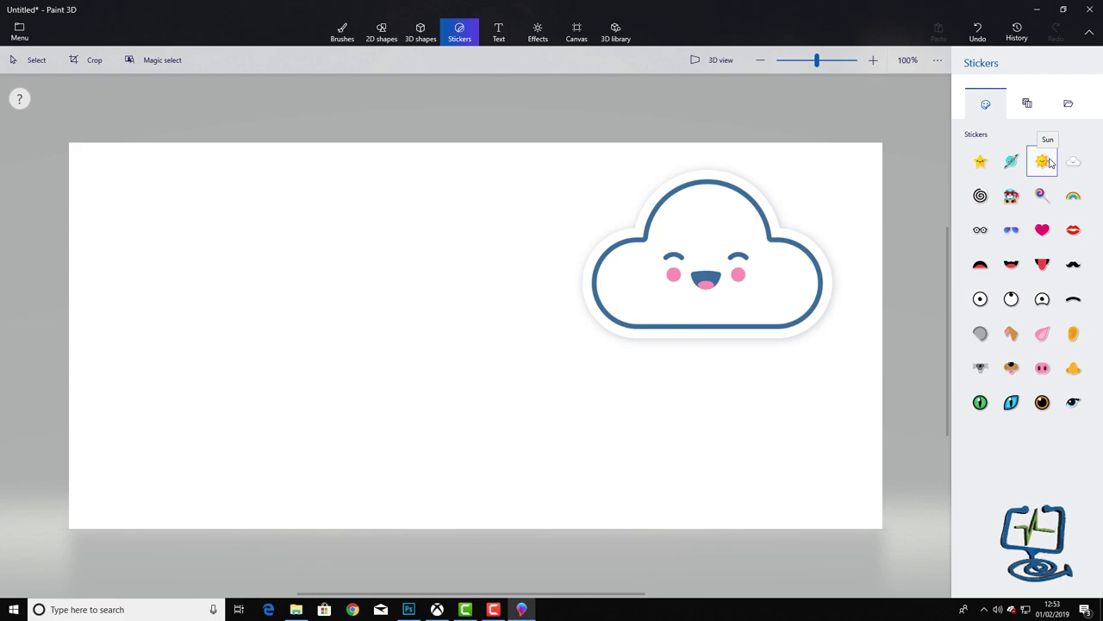
Stamp a smiling Sun sticker beside the first cloud.
{"action": "left_click", "coordinate": [1050, 163]}
{"action": "left_click", "coordinate": [454, 362]}
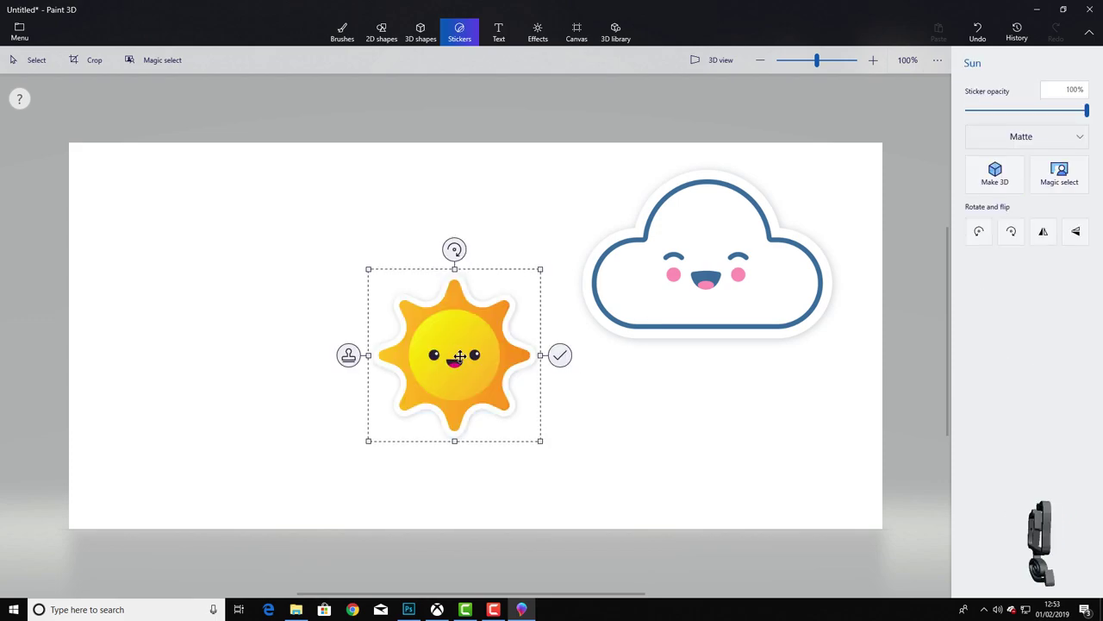
{"action": "left_click_drag", "start_coordinate": [455, 357], "coordinate": [569, 359]}
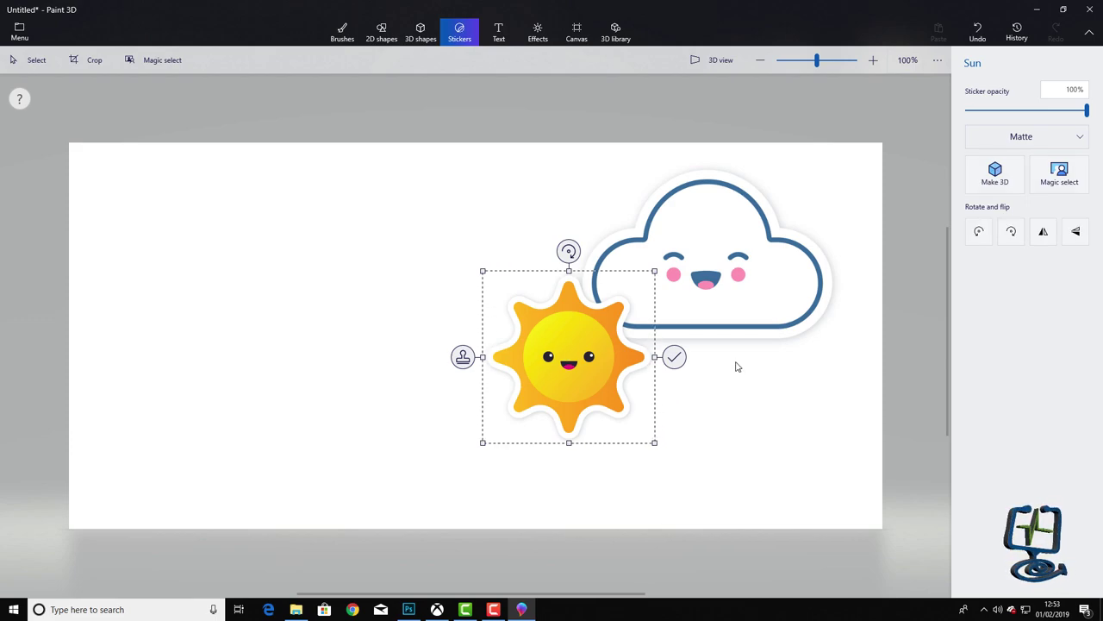
{"action": "left_click", "coordinate": [674, 357]}
Add an enlarged Cloud sticker overlapping the sun's left side.
{"action": "left_click", "coordinate": [1075, 162]}
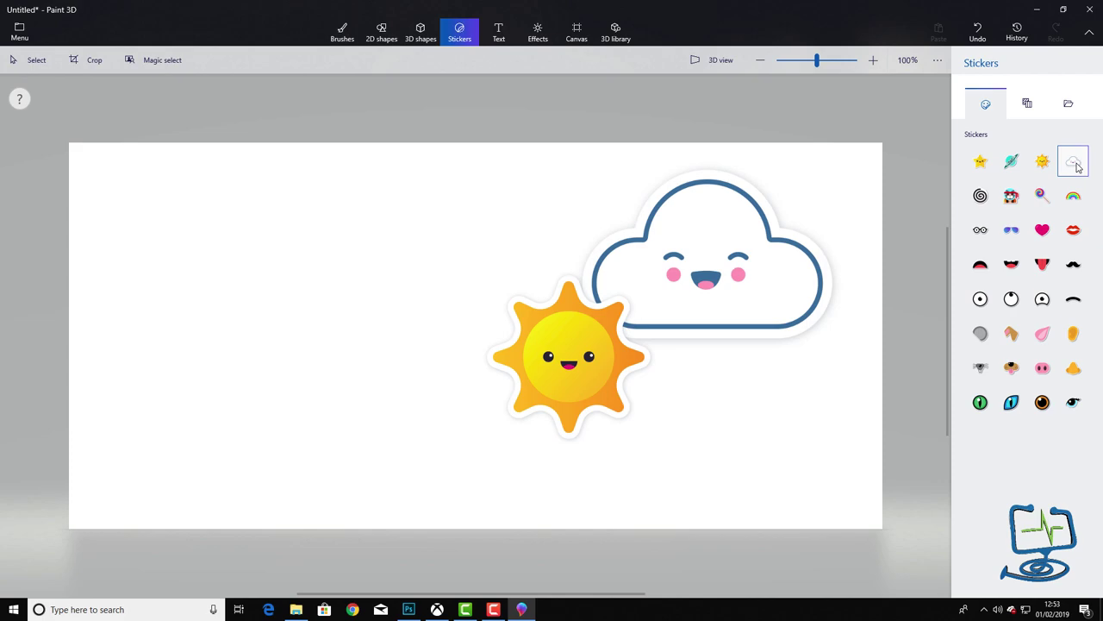
{"action": "left_click", "coordinate": [362, 229]}
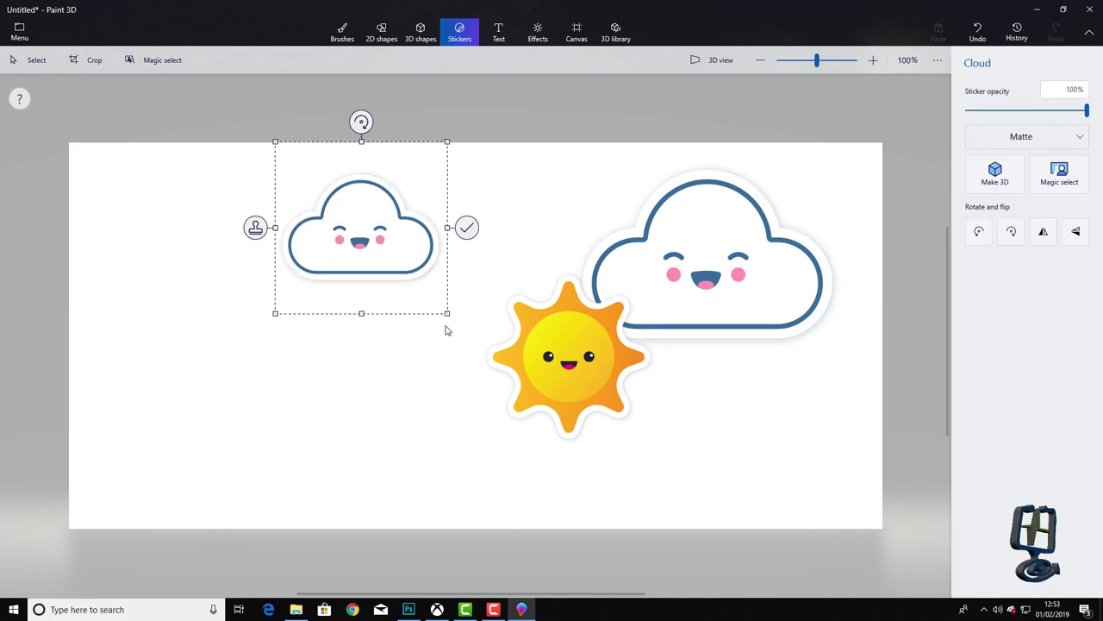
{"action": "left_click_drag", "start_coordinate": [446, 314], "coordinate": [554, 418]}
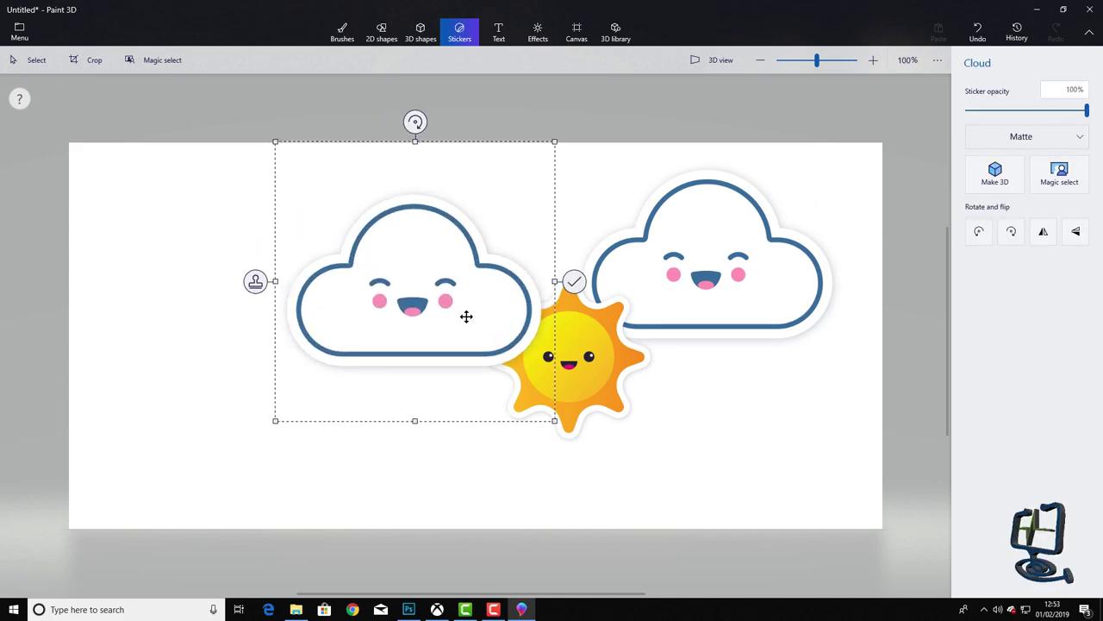
{"action": "left_click_drag", "start_coordinate": [465, 315], "coordinate": [477, 355]}
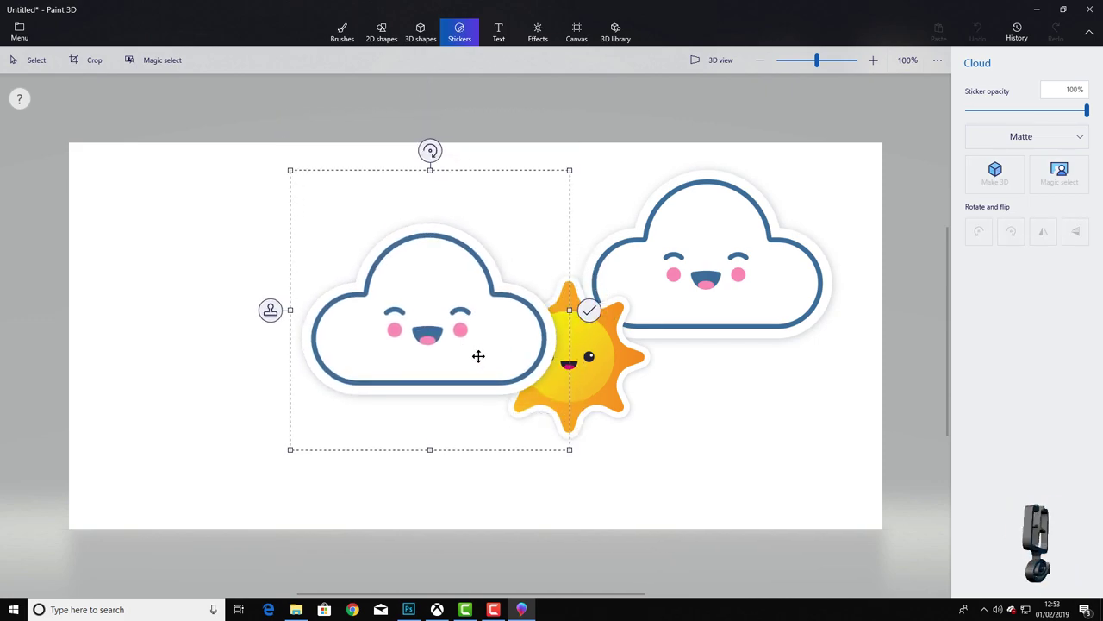
{"action": "left_click", "coordinate": [588, 311]}
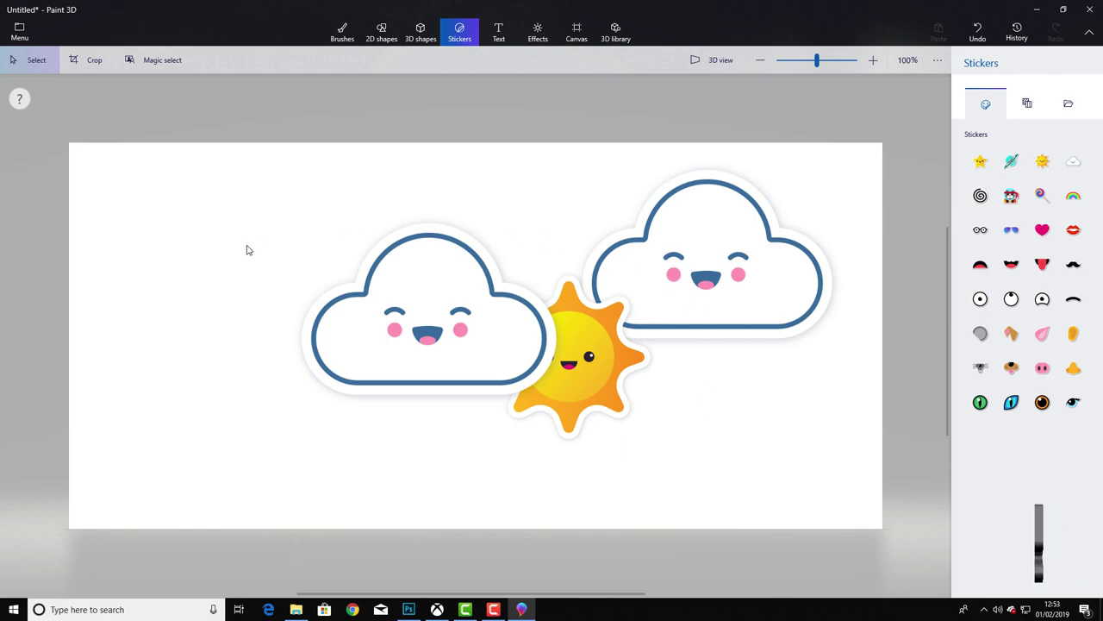
Cancel the Save as Image dialog and show the 1416 × 672 px Canvas settings.
{"action": "left_click", "coordinate": [19, 31]}
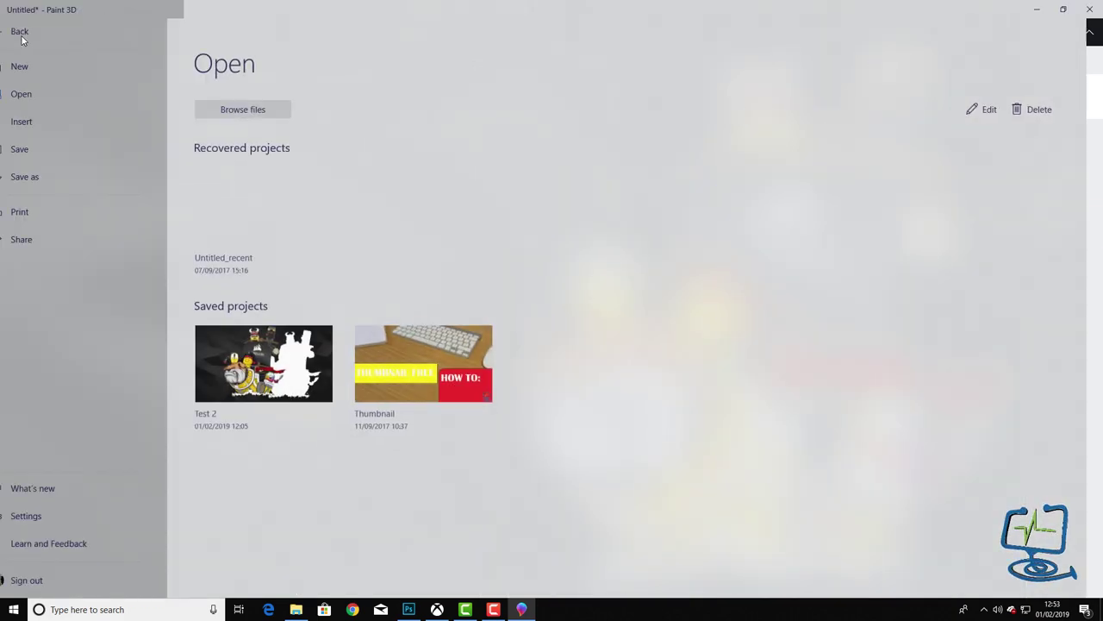
{"action": "left_click", "coordinate": [43, 179]}
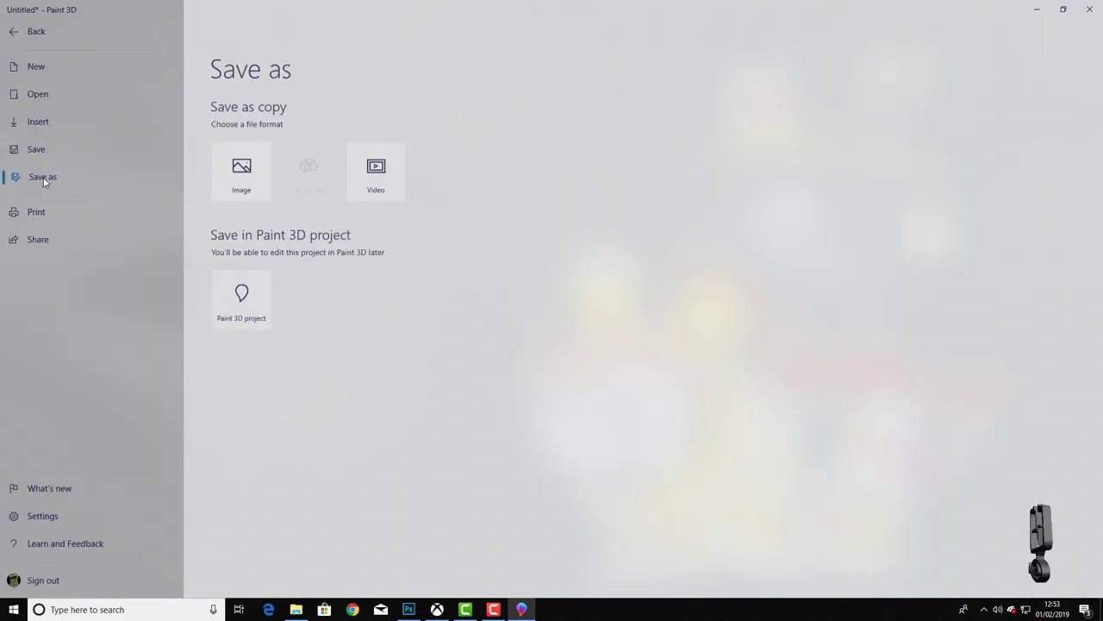
{"action": "left_click", "coordinate": [253, 180]}
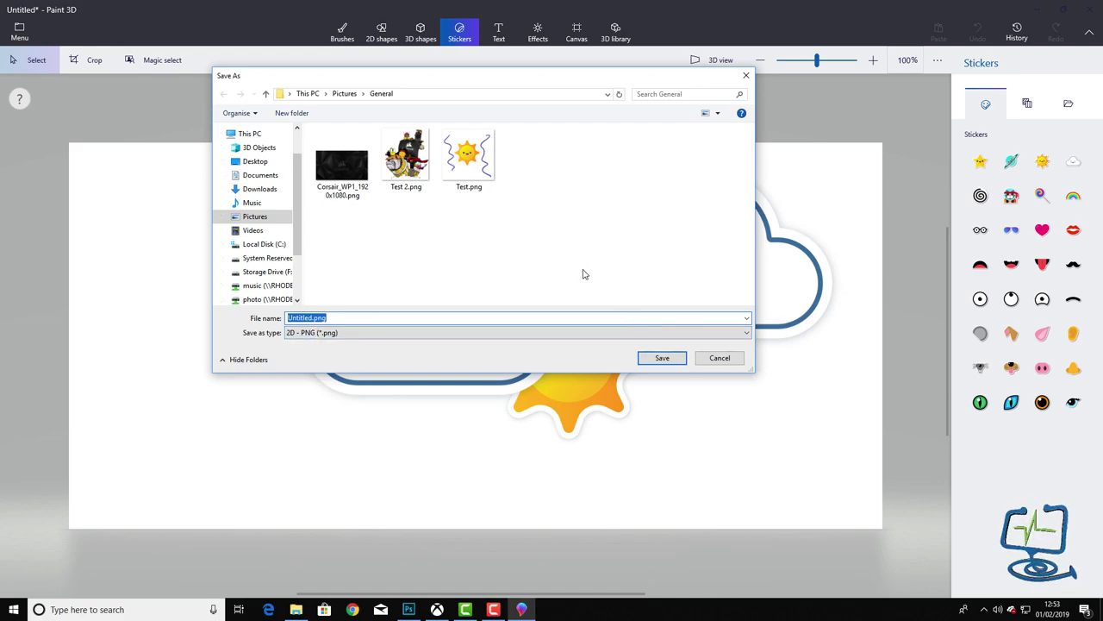
{"action": "left_click", "coordinate": [719, 358]}
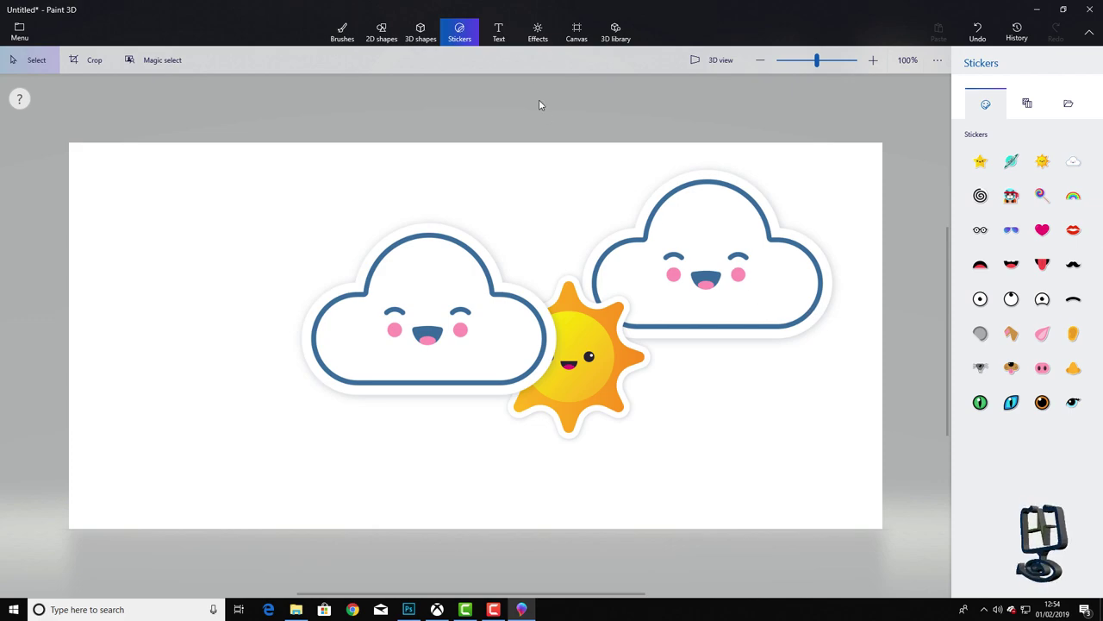
{"action": "left_click", "coordinate": [578, 35]}
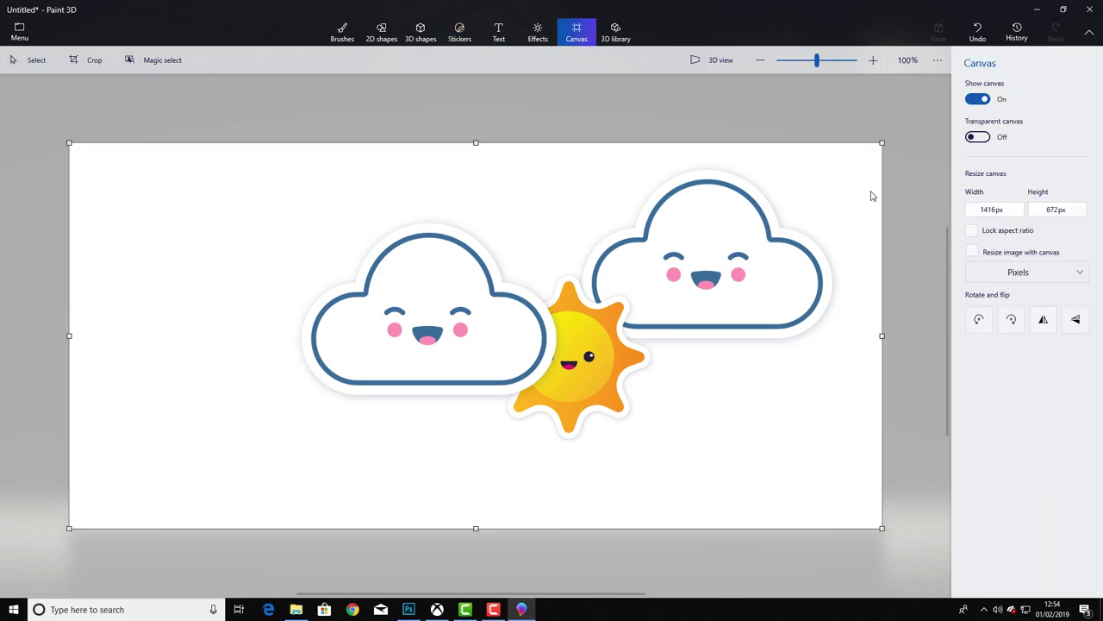
Turn on Transparent canvas and save the scene as PNG 'clouds' in Pictures > General.
{"action": "left_click", "coordinate": [979, 138]}
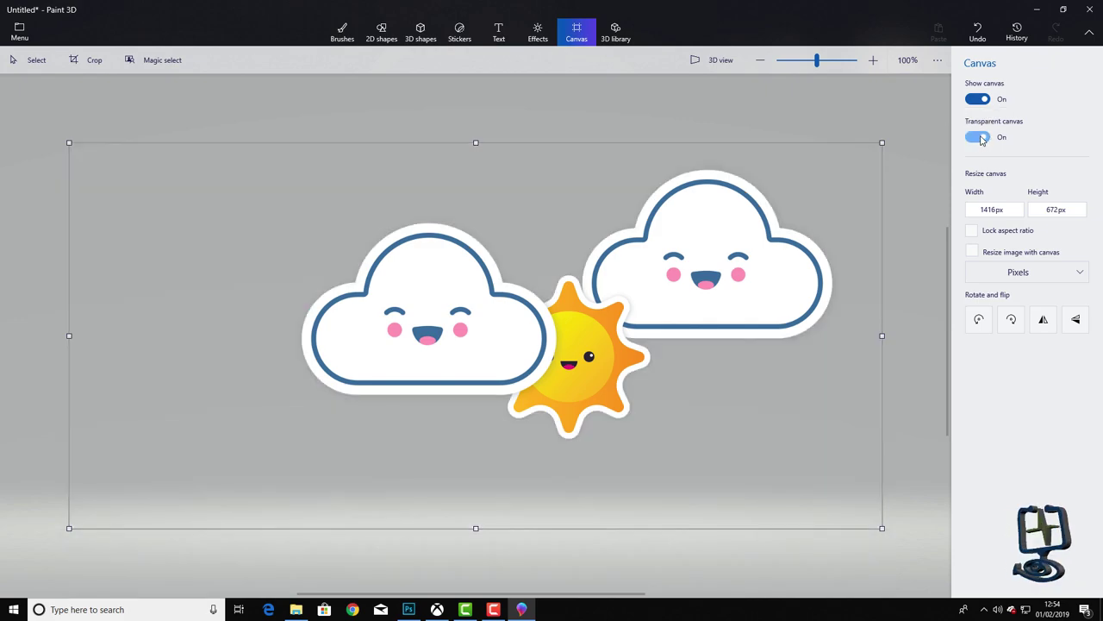
{"action": "left_click", "coordinate": [20, 33]}
{"action": "left_click", "coordinate": [43, 177]}
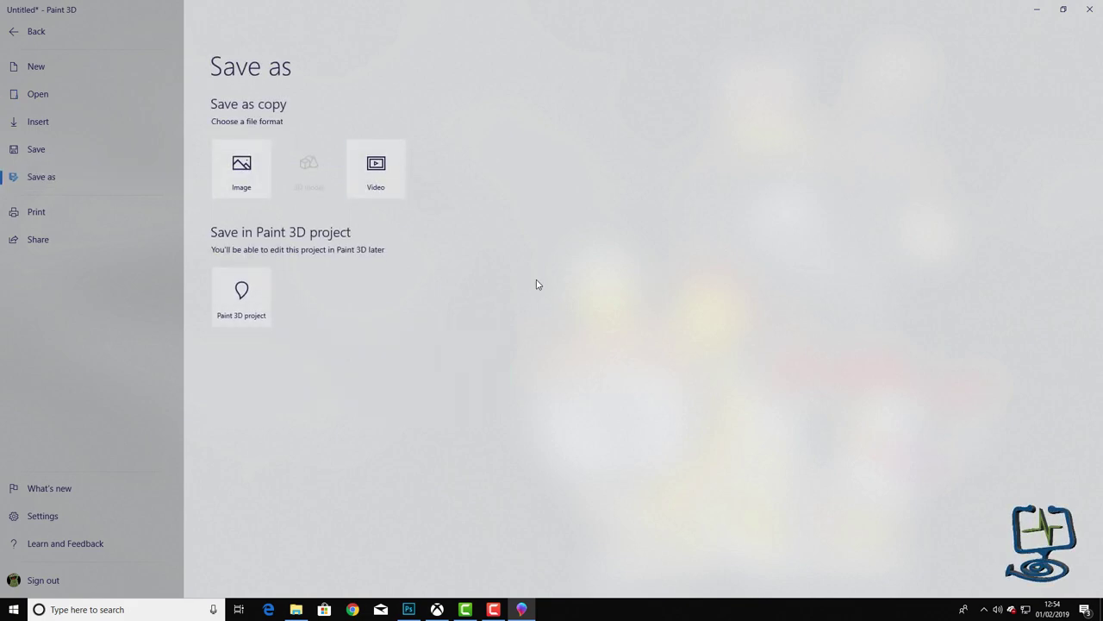
{"action": "left_click", "coordinate": [244, 177]}
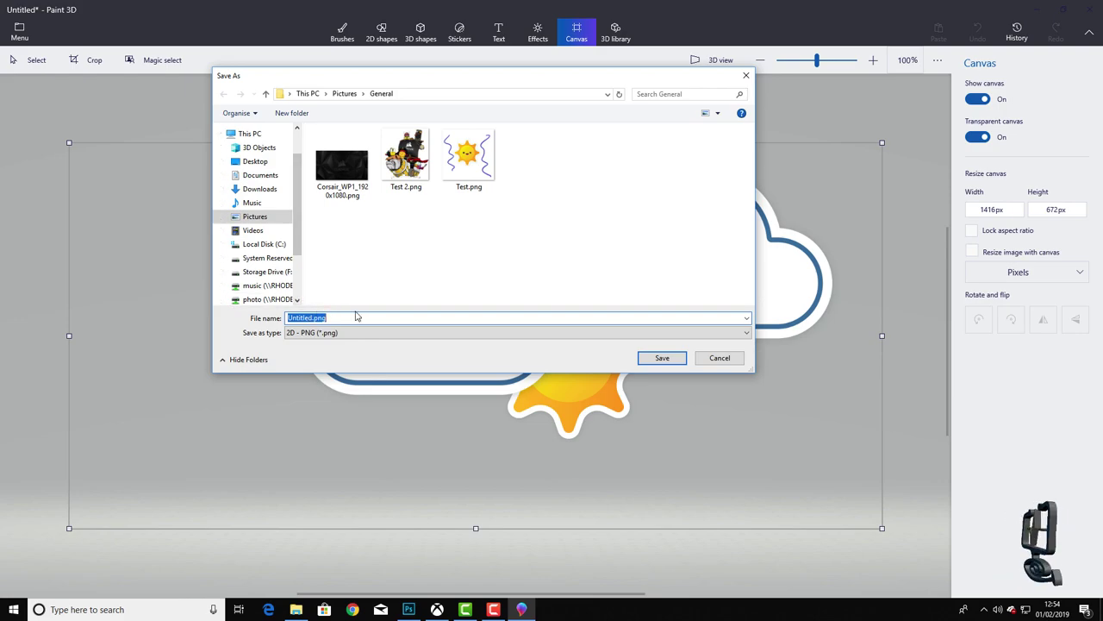
{"action": "type", "text": "clouds"}
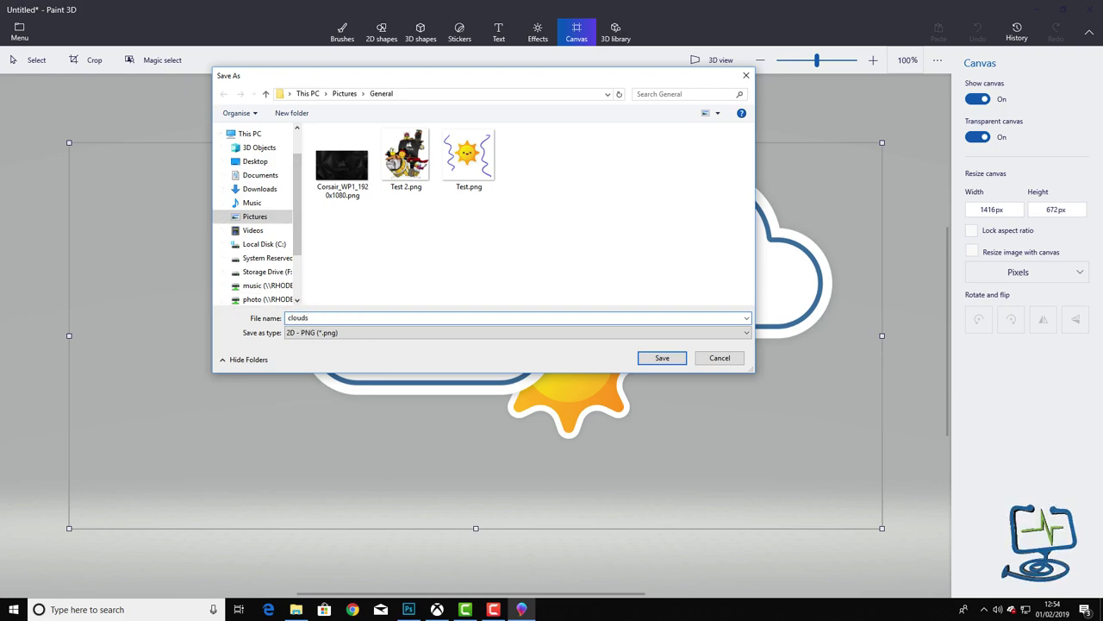
{"action": "left_click", "coordinate": [661, 358]}
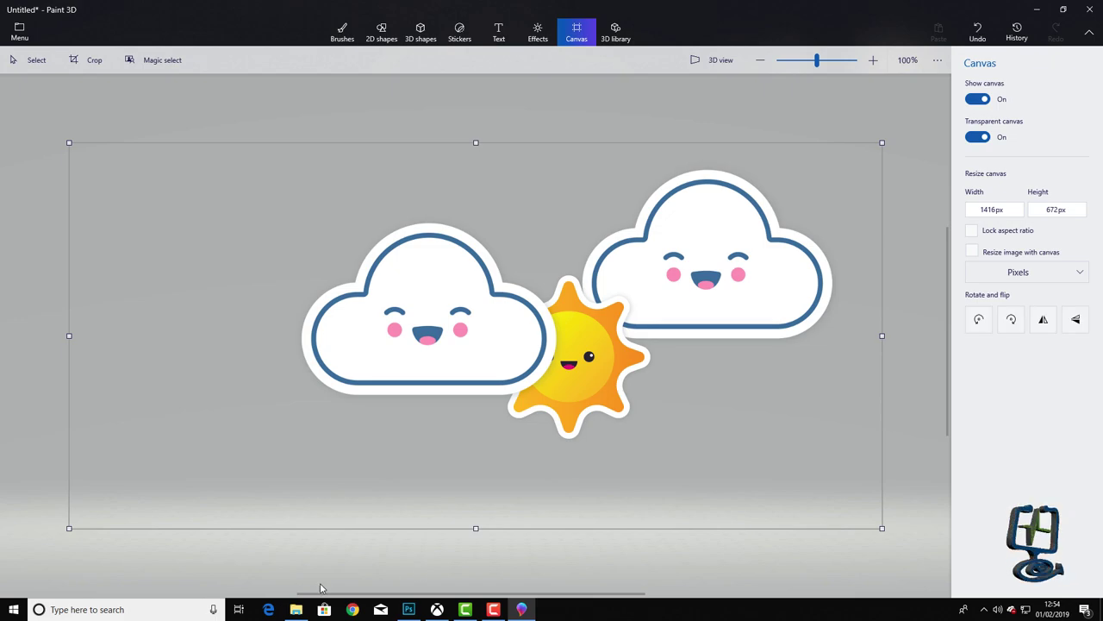
{"action": "left_click", "coordinate": [1037, 10]}
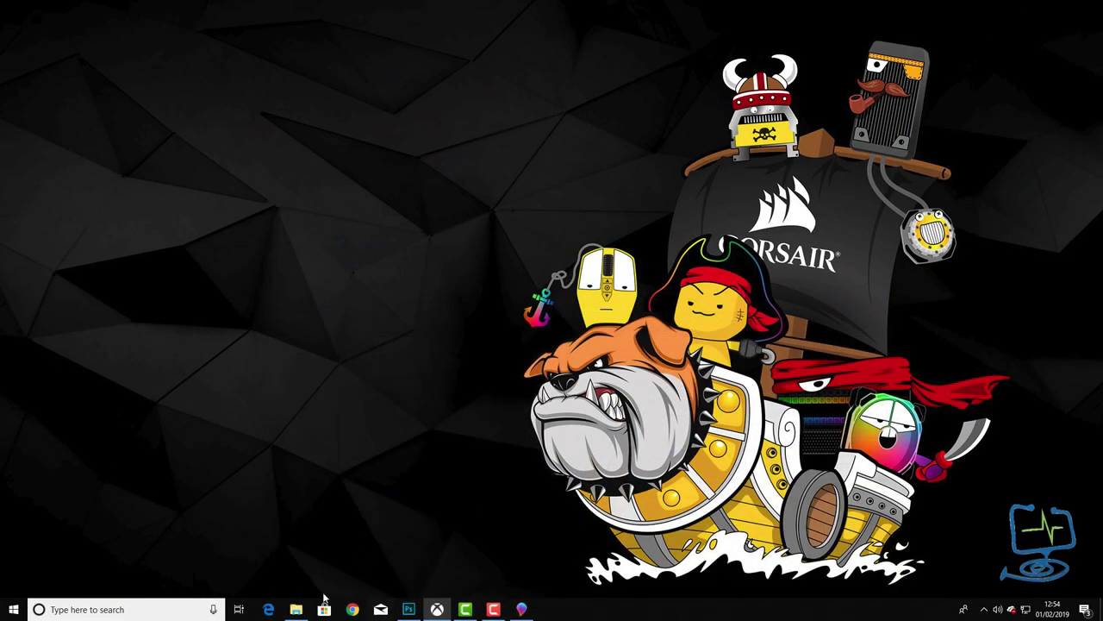
Drop clouds.png onto Photoshop's blue artboard and commit it at the top-left.
{"action": "left_click", "coordinate": [409, 609]}
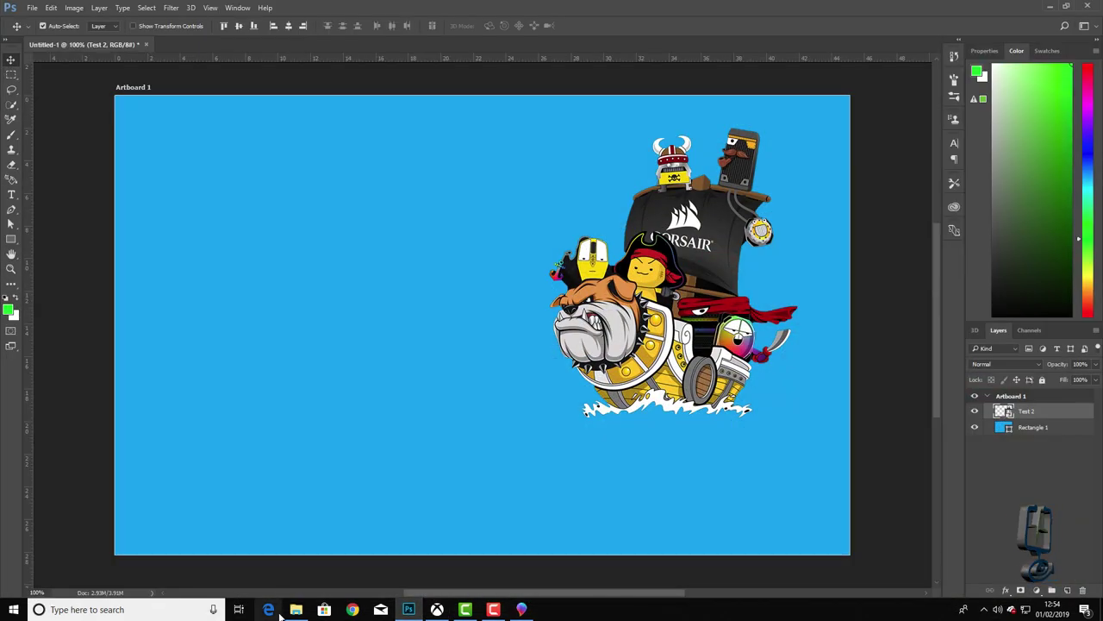
{"action": "left_click", "coordinate": [294, 609]}
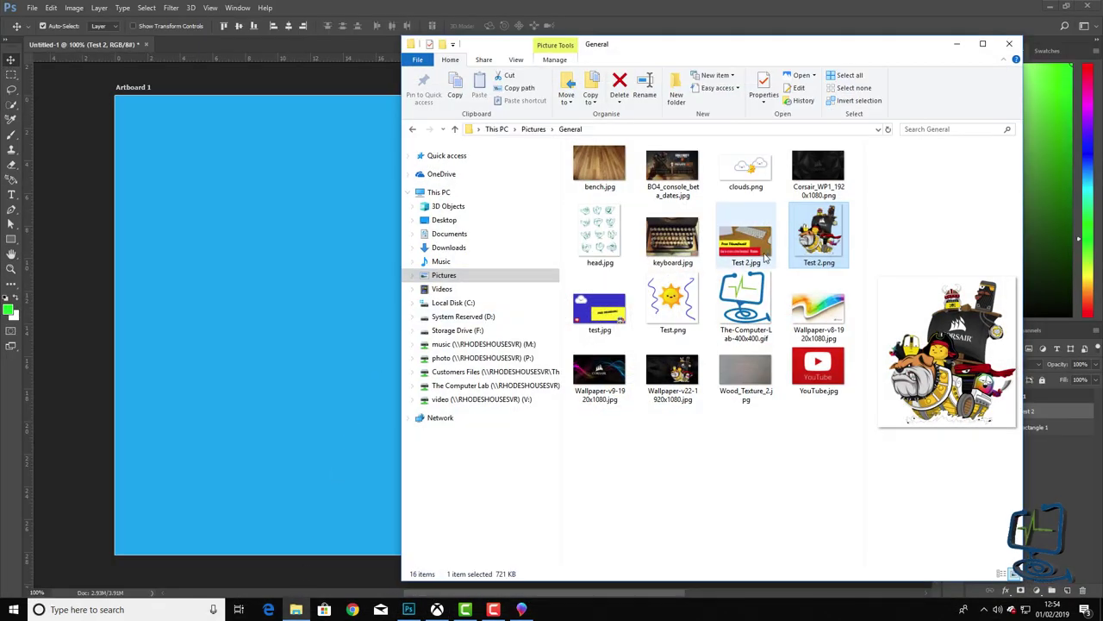
{"action": "left_click", "coordinate": [762, 177]}
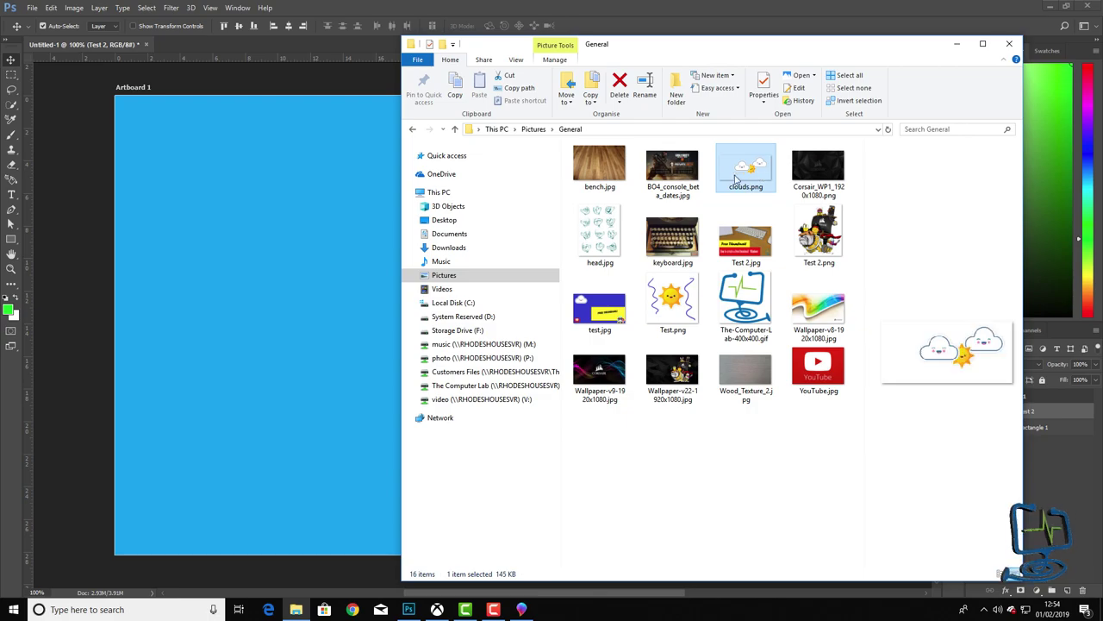
{"action": "left_click_drag", "start_coordinate": [735, 179], "coordinate": [247, 286]}
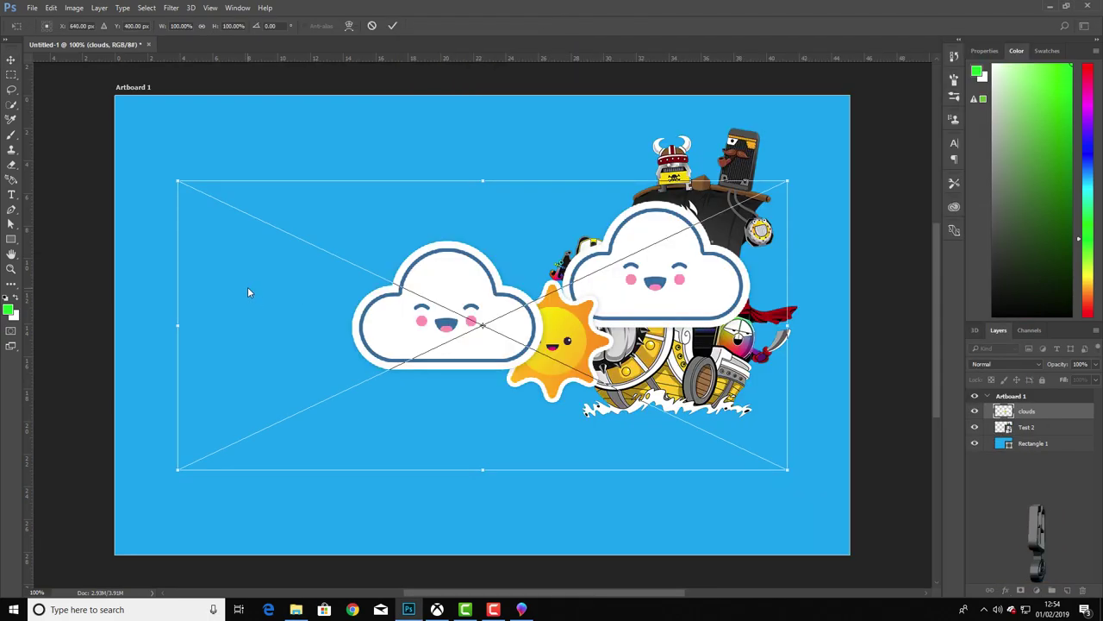
{"action": "left_click_drag", "start_coordinate": [573, 351], "coordinate": [370, 267]}
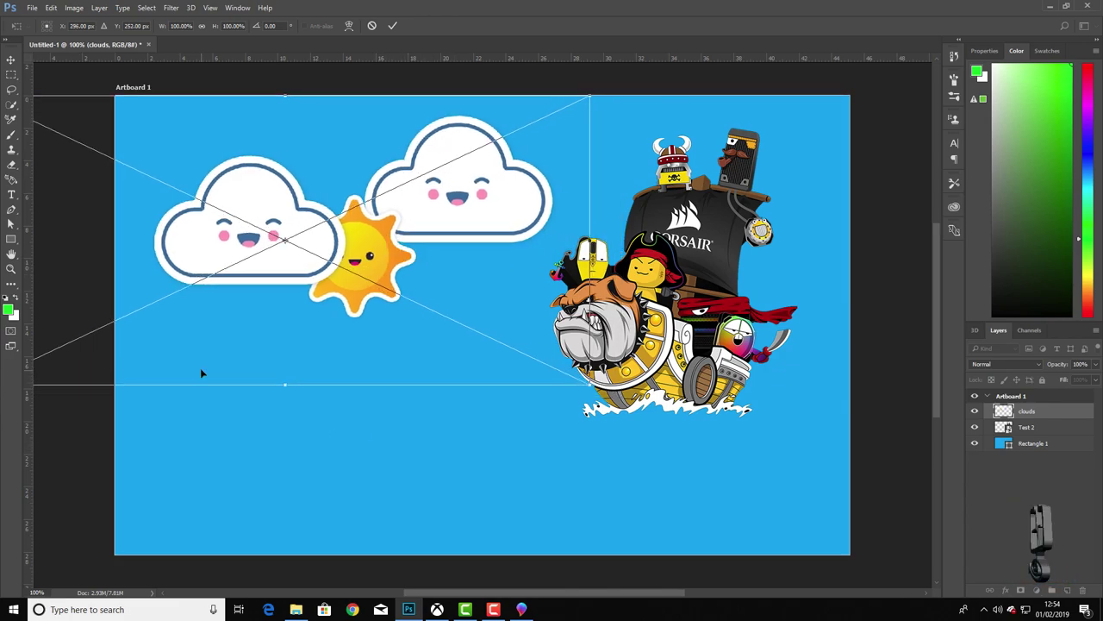
{"action": "key", "text": "Return"}
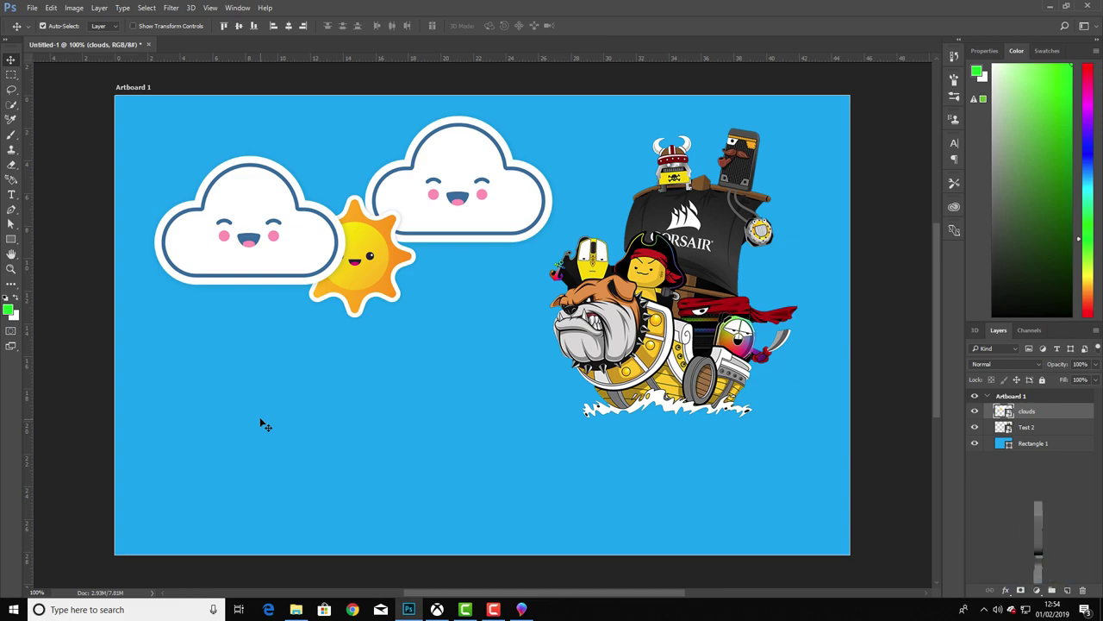
Minimize Photoshop and File Explorer to reveal the Corsair pirate ship wallpaper.
{"action": "left_click", "coordinate": [1052, 8]}
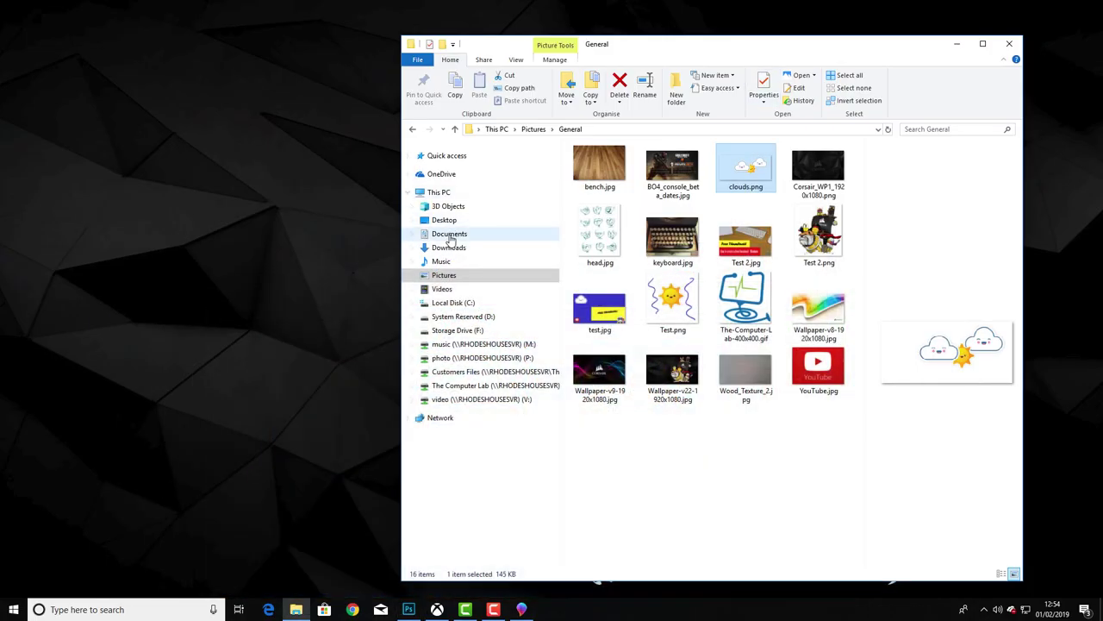
{"action": "left_click", "coordinate": [956, 43]}
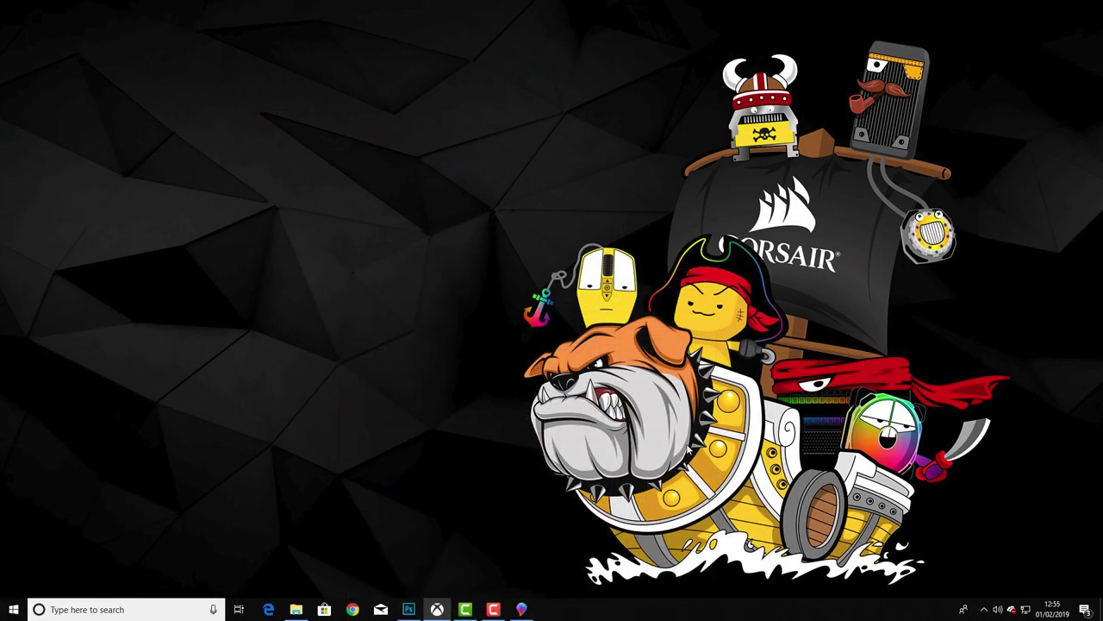